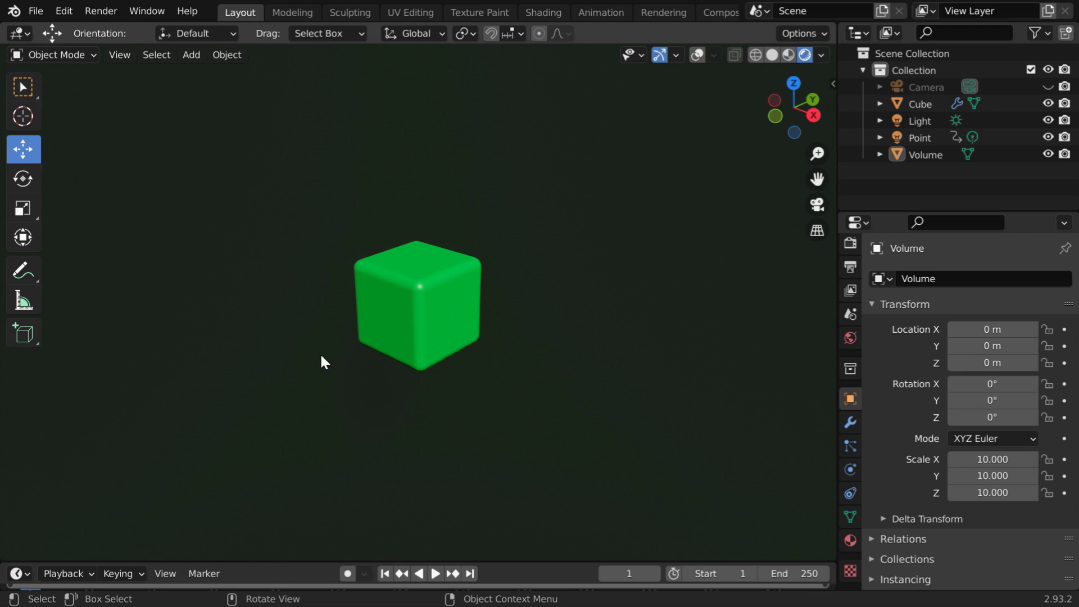
- Preview the volumetric glow at frame 250 and move the cube to about -1.86 m on X and -1.45 m on Y
{"action": "left_click", "coordinate": [471, 574]}
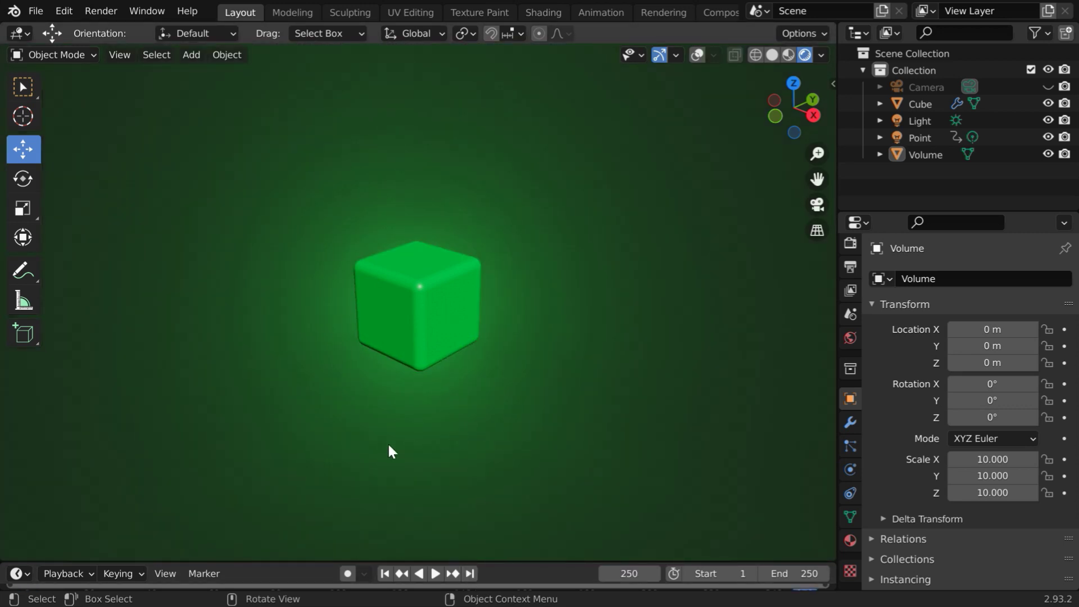
{"action": "left_click", "coordinate": [418, 331]}
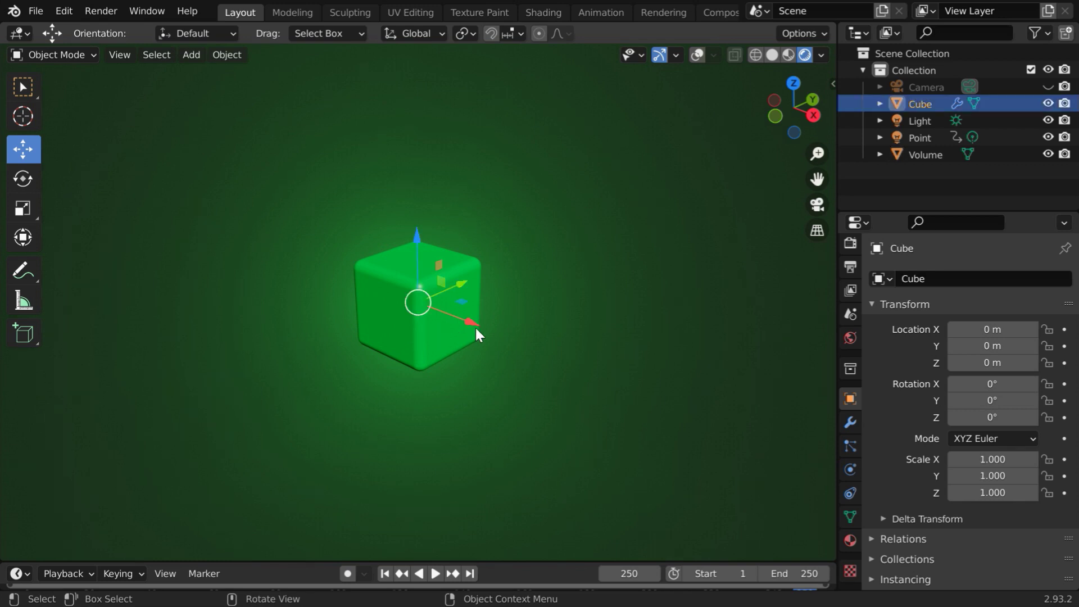
{"action": "left_click_drag", "start_coordinate": [475, 334], "coordinate": [374, 312]}
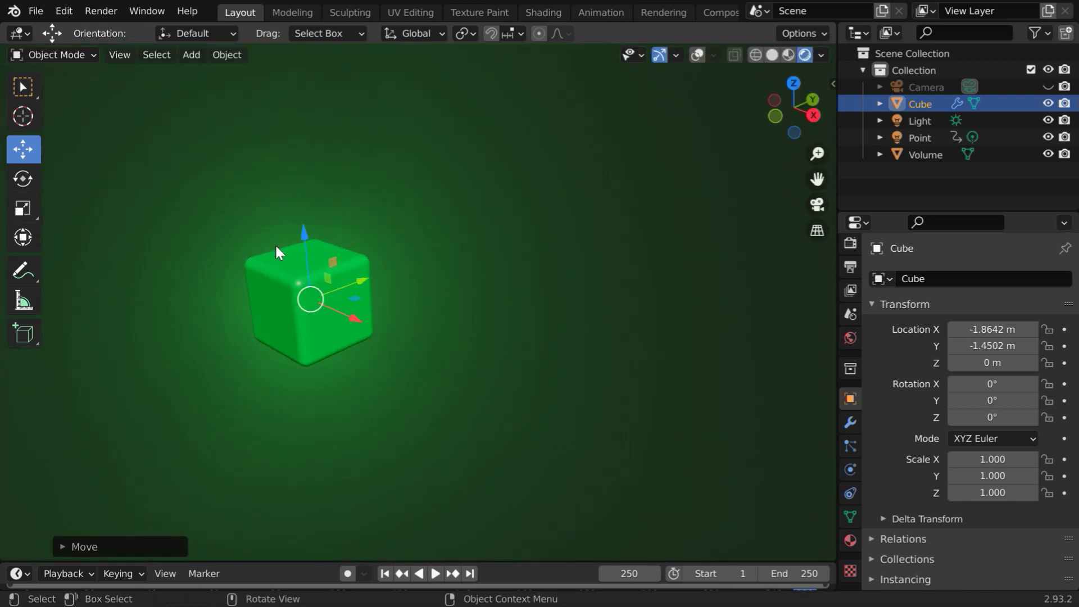
- Start a new file with the default scene
{"action": "left_click", "coordinate": [34, 10]}
{"action": "mouse_move", "coordinate": [177, 29]}
{"action": "left_click", "coordinate": [241, 30]}
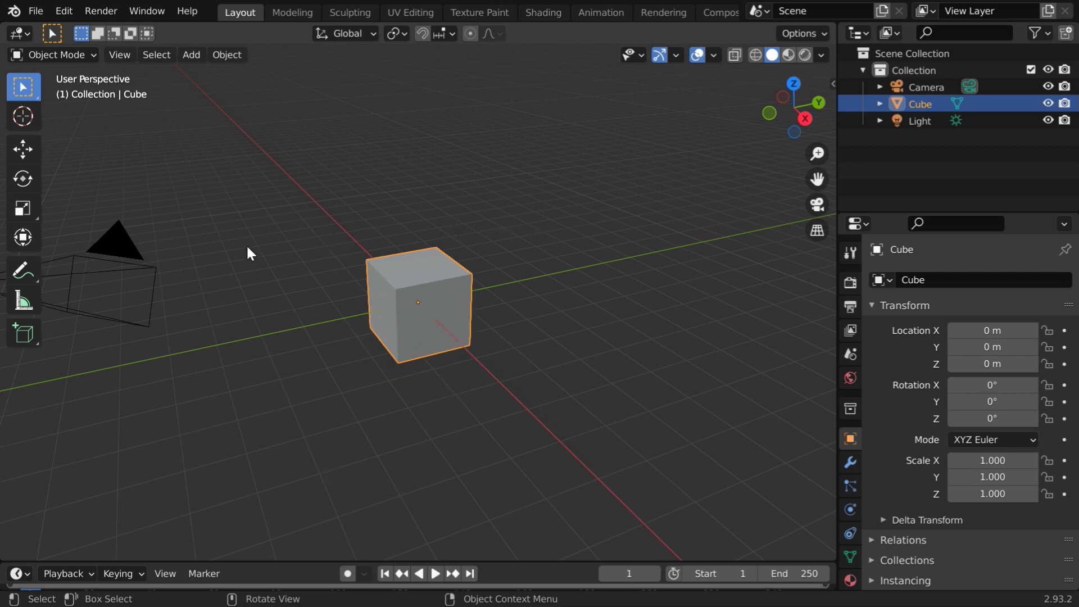
- Add a second cube mesh at the origin and set its scale to 10 on all three axes
{"action": "scroll", "coordinate": [348, 361], "scroll_direction": "down", "scroll_amount": 2}
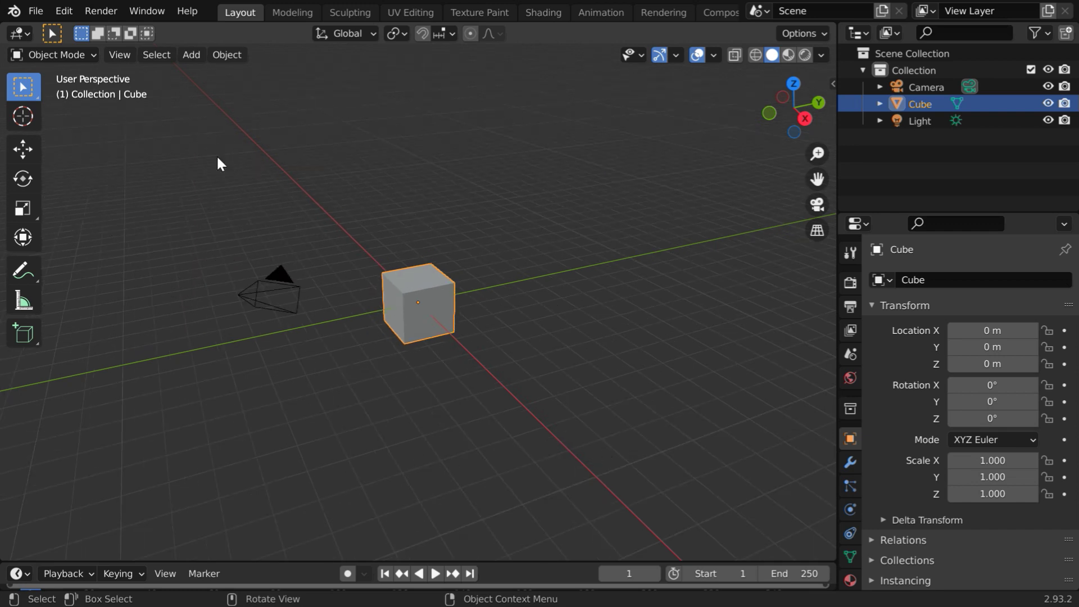
{"action": "left_click", "coordinate": [193, 59]}
{"action": "mouse_move", "coordinate": [198, 75]}
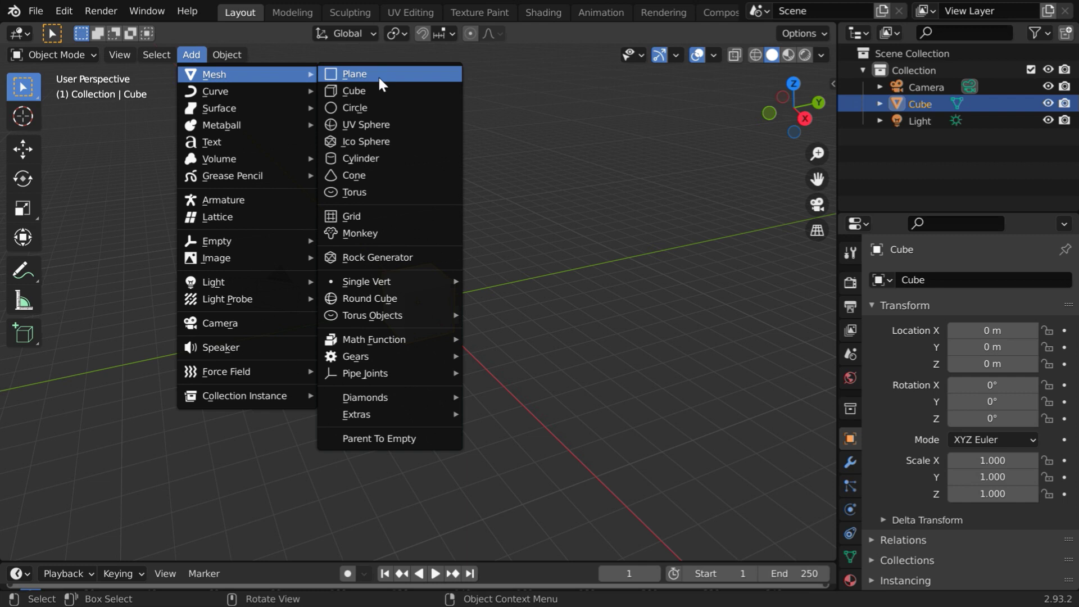
{"action": "left_click", "coordinate": [381, 91]}
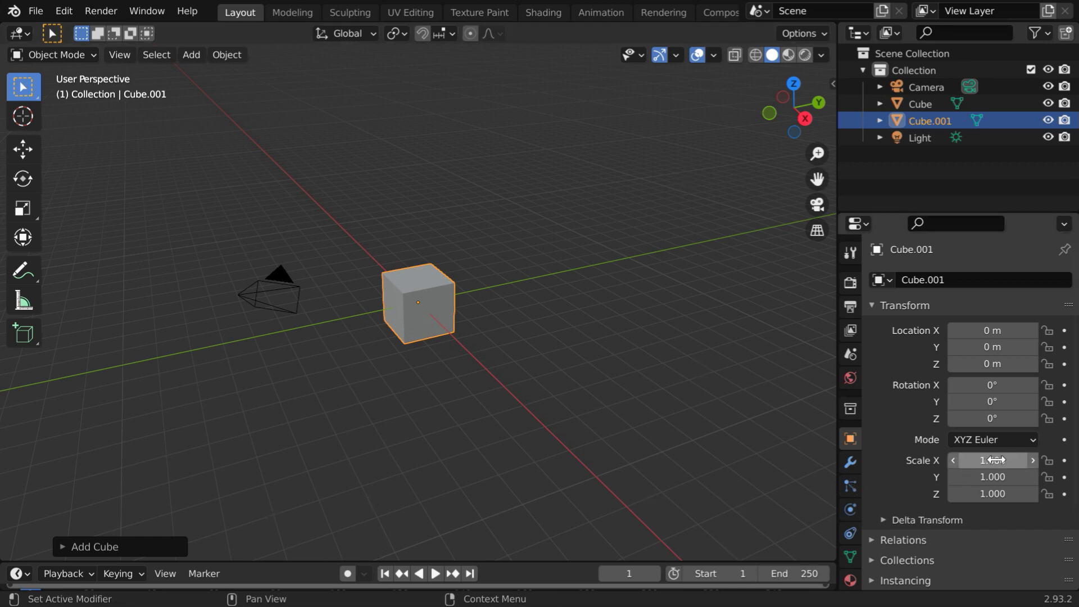
{"action": "left_click_drag", "start_coordinate": [992, 460], "coordinate": [993, 494]}
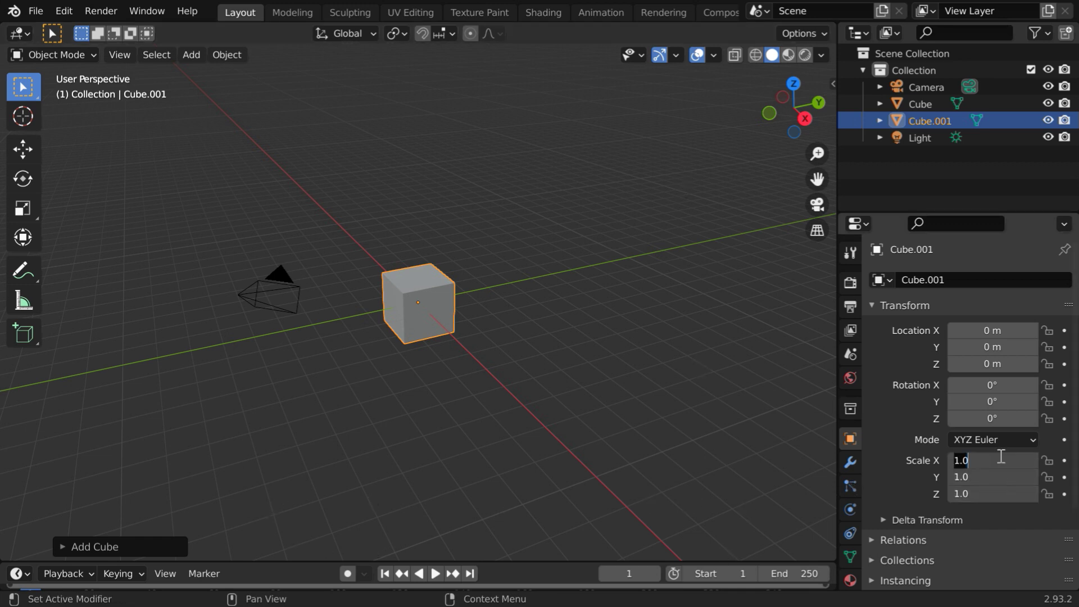
{"action": "type", "text": "10"}
{"action": "key", "text": "Return"}
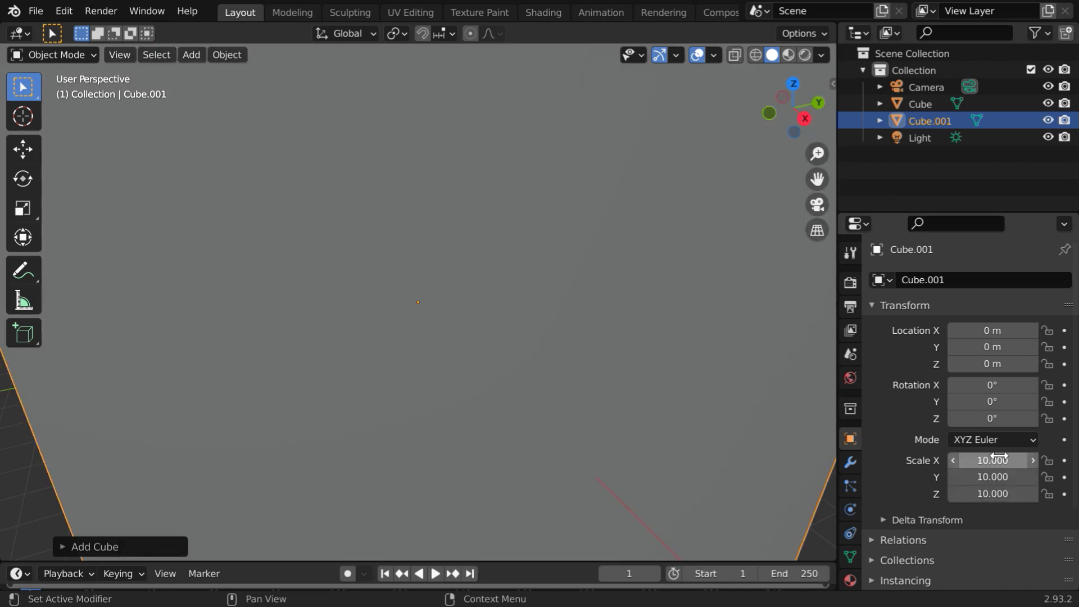
{"action": "scroll", "coordinate": [512, 380], "scroll_direction": "down", "scroll_amount": 6}
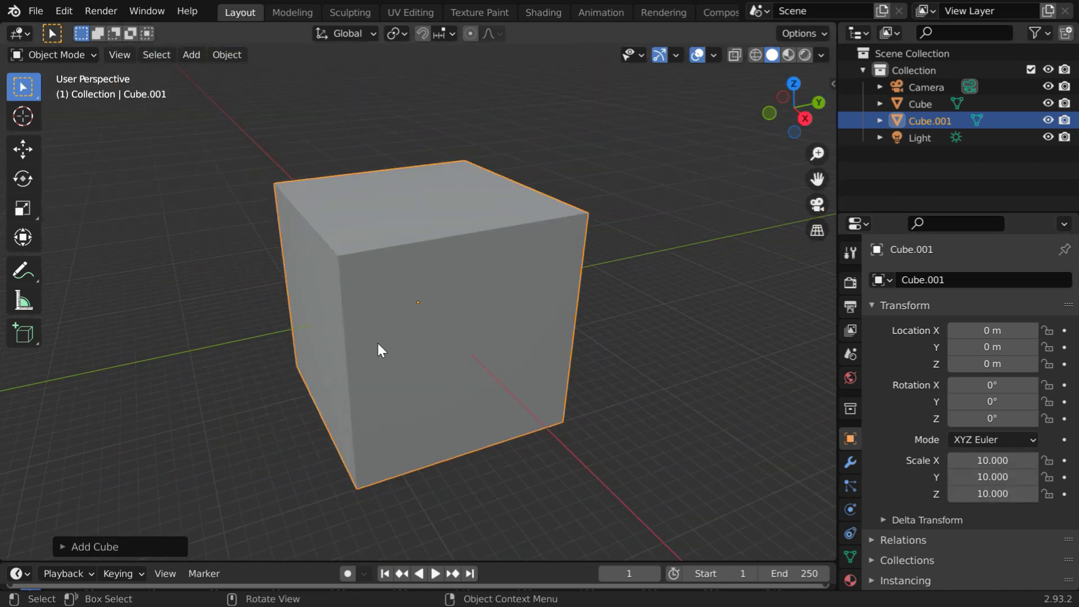
{"action": "scroll", "coordinate": [584, 345], "scroll_direction": "up", "scroll_amount": 1}
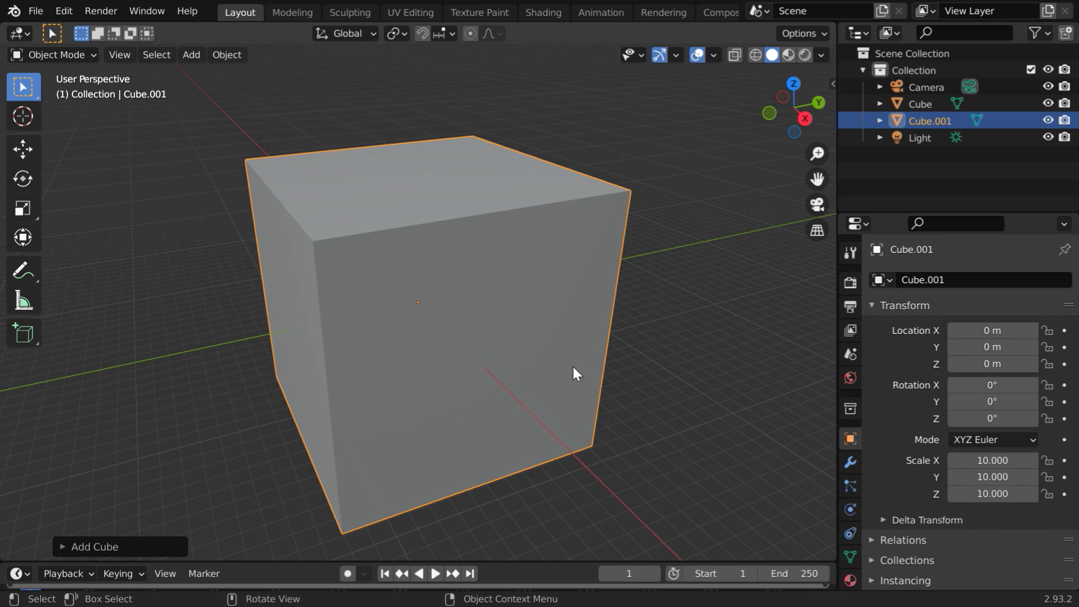
- Rename the large cube as Volume and give it a new material
{"action": "double_click", "coordinate": [924, 120]}
{"action": "type", "text": "Volume"}
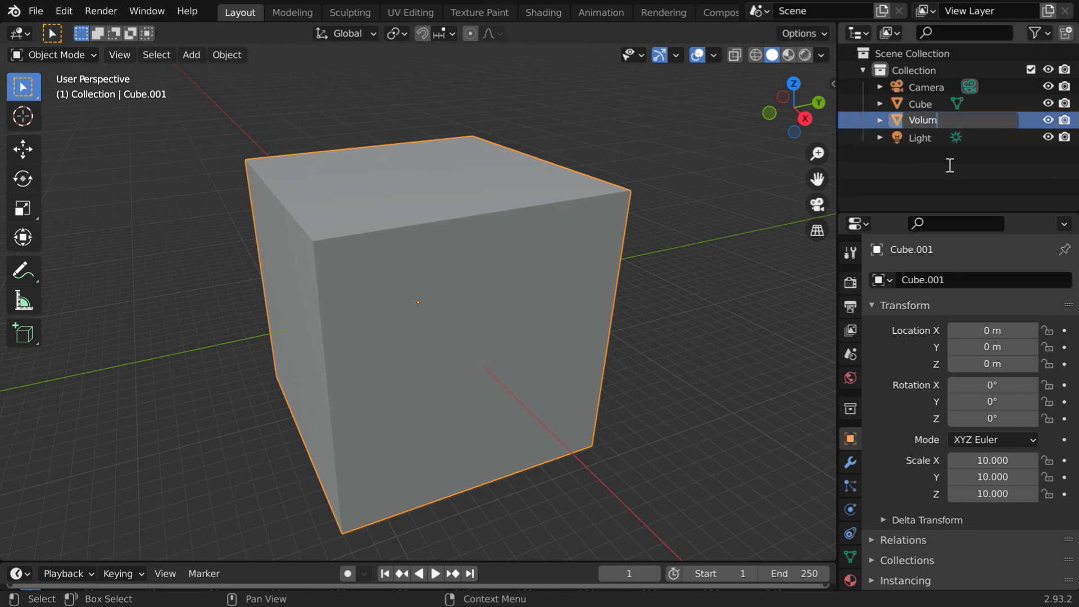
{"action": "key", "text": "Return"}
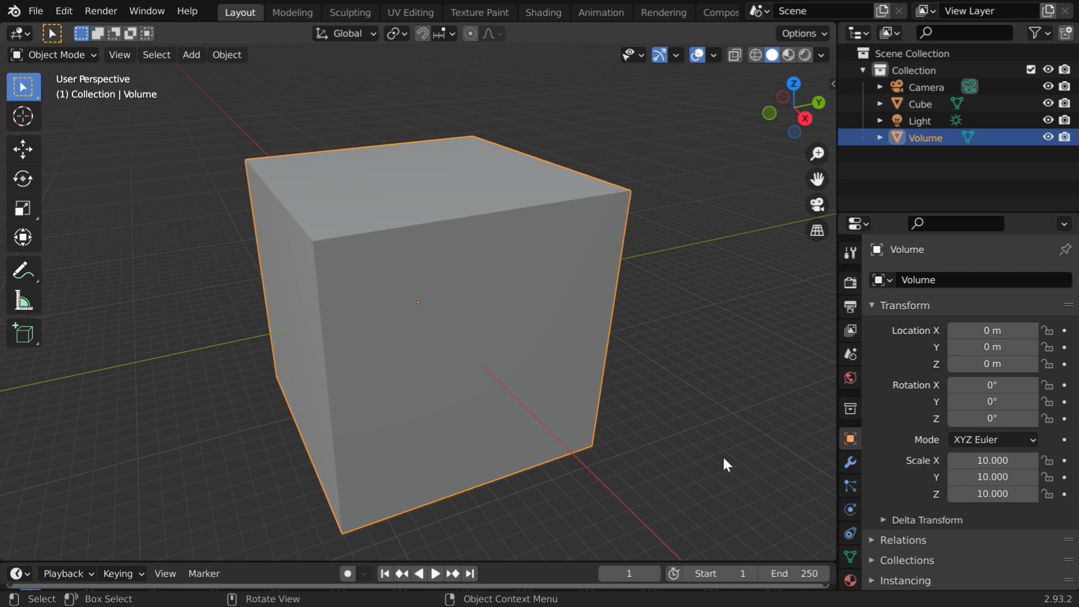
{"action": "left_click", "coordinate": [850, 579]}
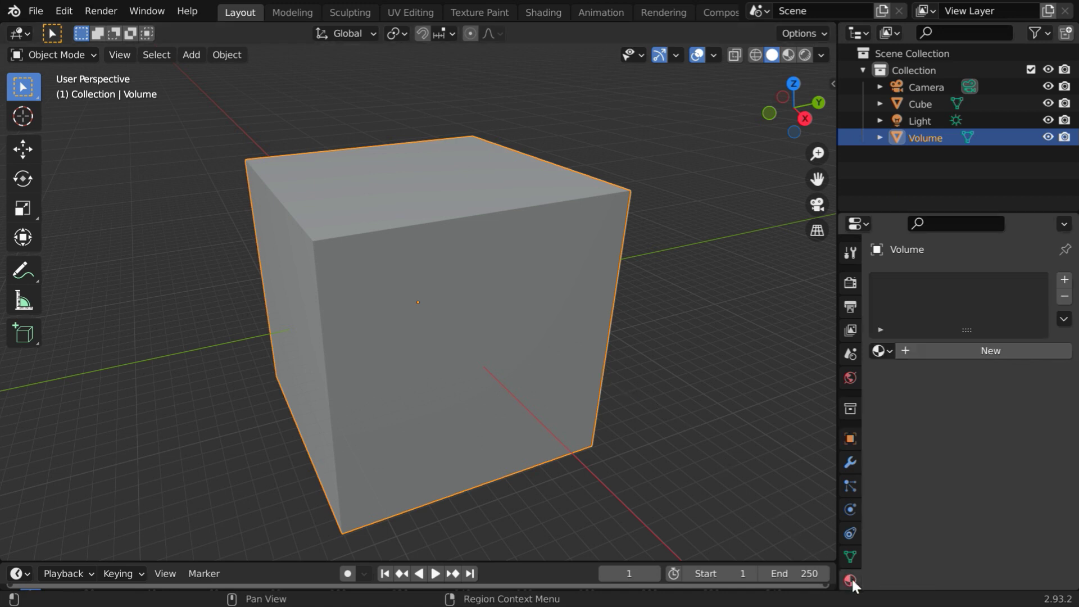
{"action": "left_click", "coordinate": [970, 350]}
{"action": "scroll", "coordinate": [1034, 558], "scroll_direction": "down", "scroll_amount": 4}
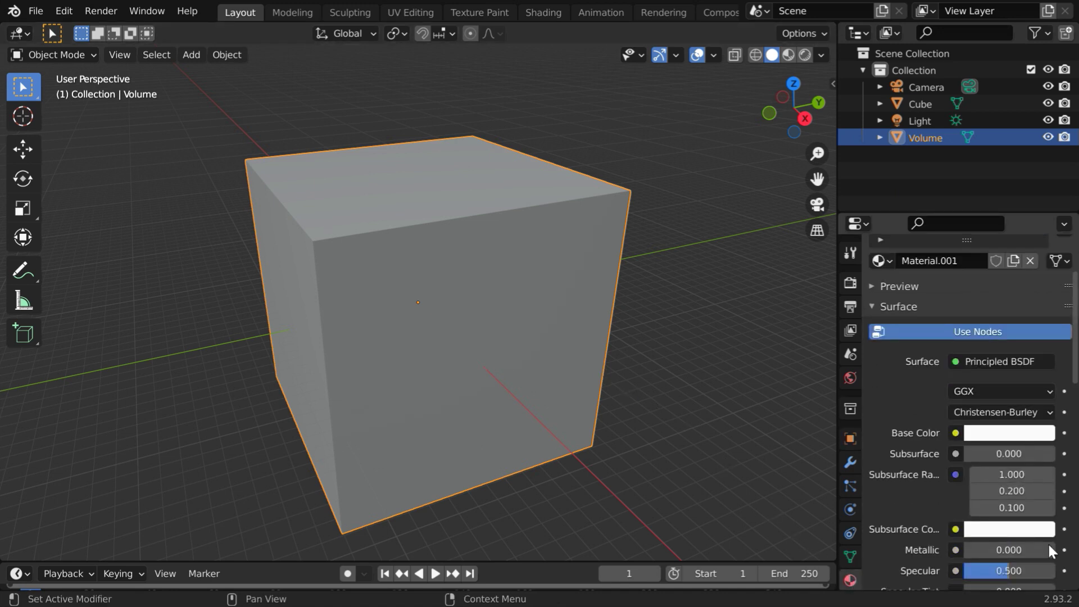
- Split the 3D viewport vertically, turn one half into a Shader Editor and hide that editor's sidebar
{"action": "right_click", "coordinate": [252, 557]}
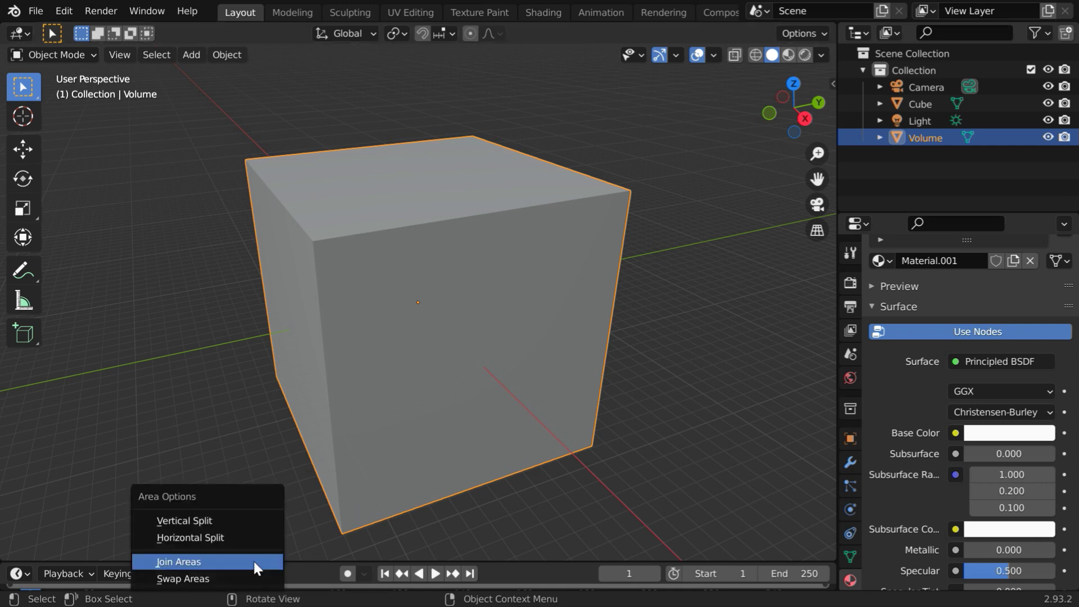
{"action": "left_click", "coordinate": [253, 520]}
{"action": "left_click", "coordinate": [385, 445]}
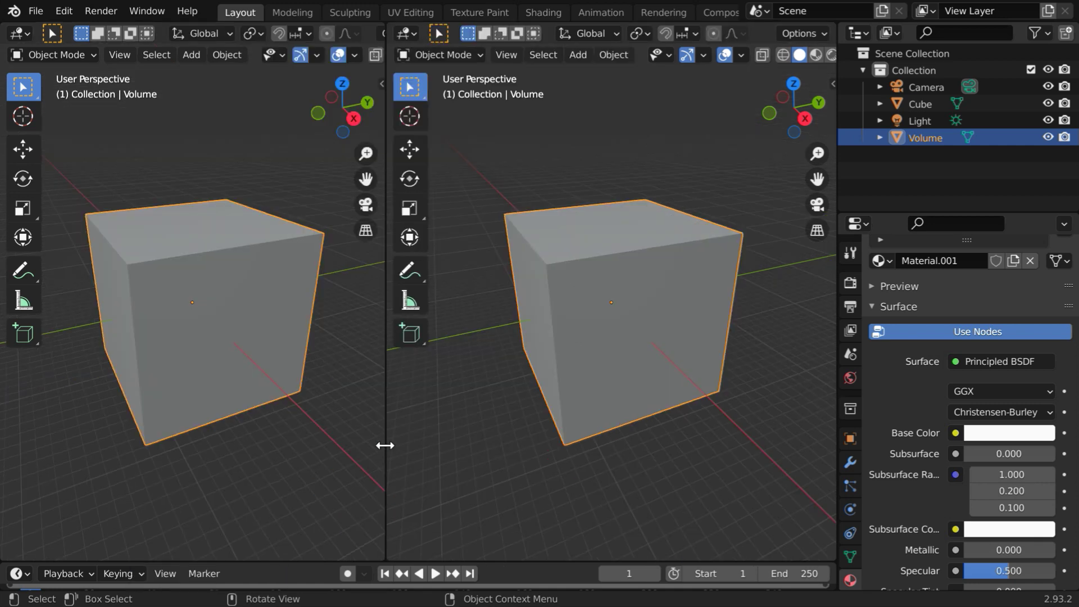
{"action": "left_click_drag", "start_coordinate": [385, 445], "coordinate": [463, 448]}
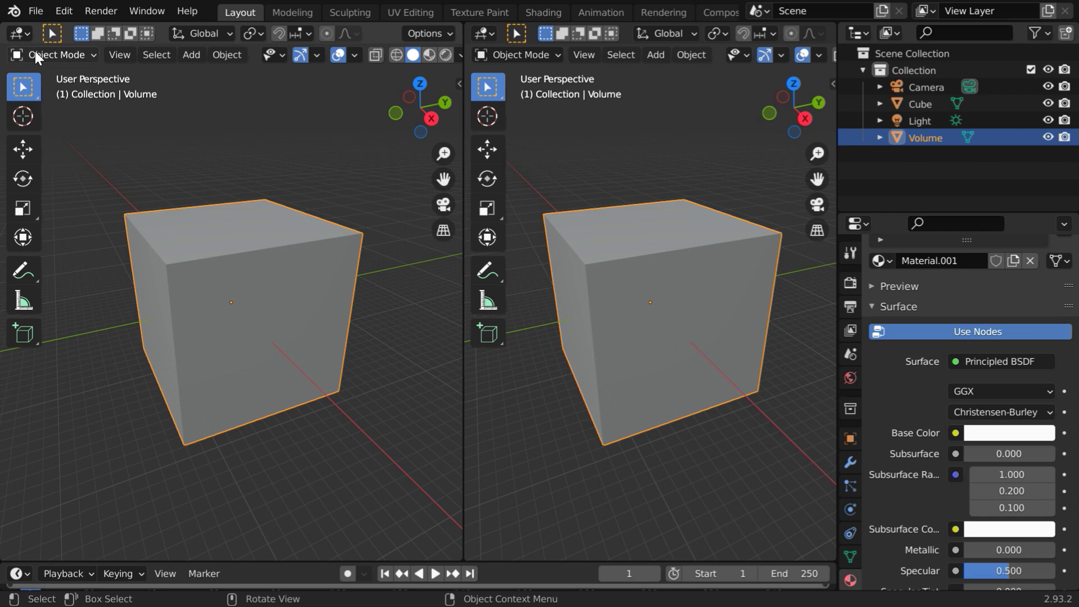
{"action": "left_click", "coordinate": [23, 34]}
{"action": "left_click", "coordinate": [56, 191]}
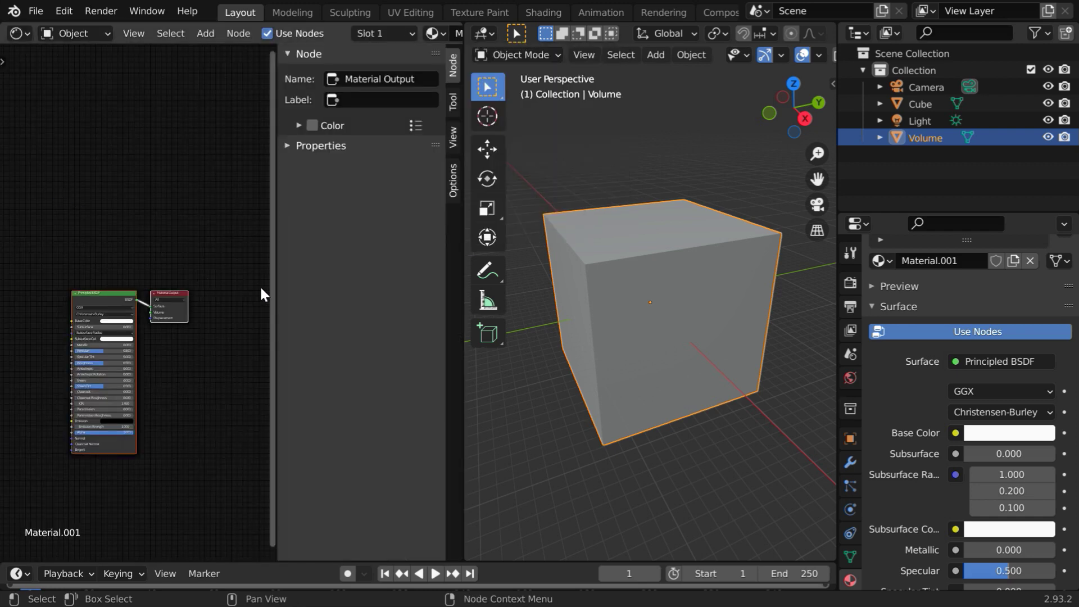
{"action": "left_click_drag", "start_coordinate": [274, 301], "coordinate": [453, 313]}
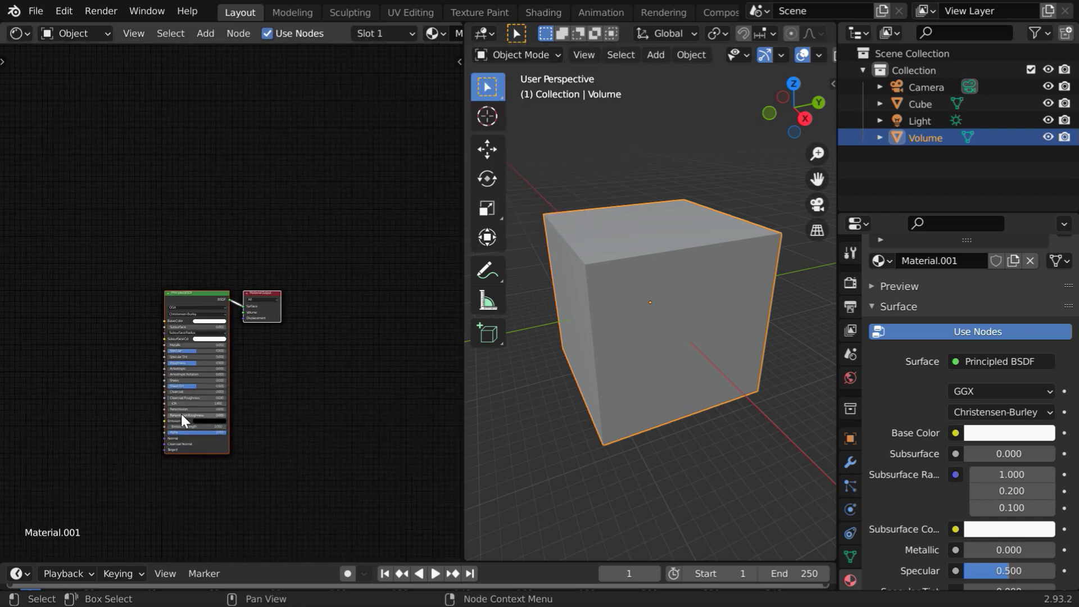
- Delete the Principled BSDF node from the Volume object's material
{"action": "scroll", "coordinate": [181, 416], "scroll_direction": "up", "scroll_amount": 2}
{"action": "scroll", "coordinate": [181, 414], "scroll_direction": "up", "scroll_amount": 3}
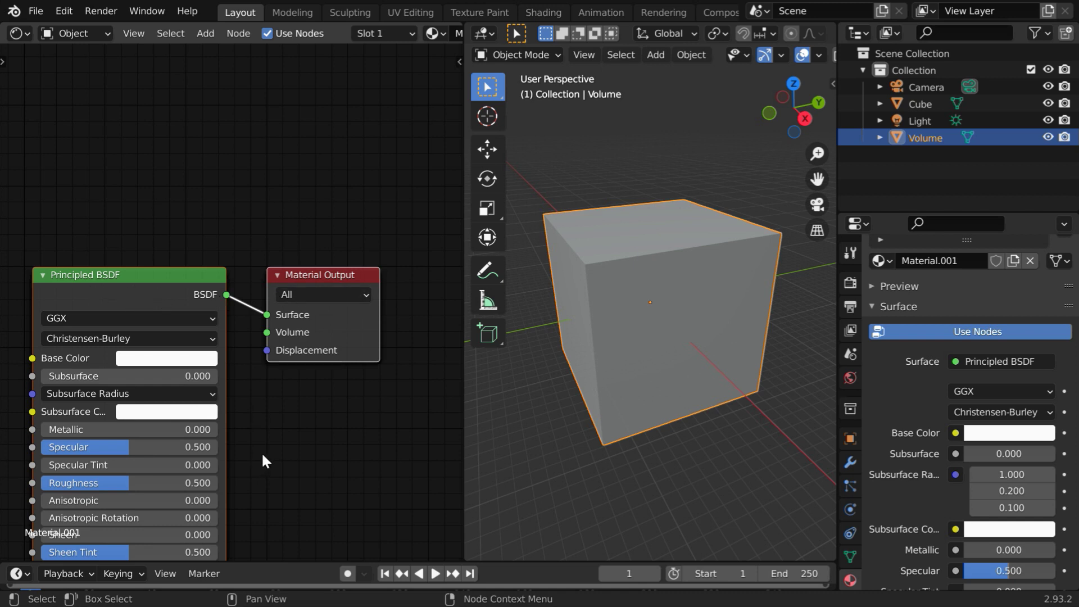
{"action": "middle_click_drag", "start_coordinate": [262, 462], "coordinate": [301, 356]}
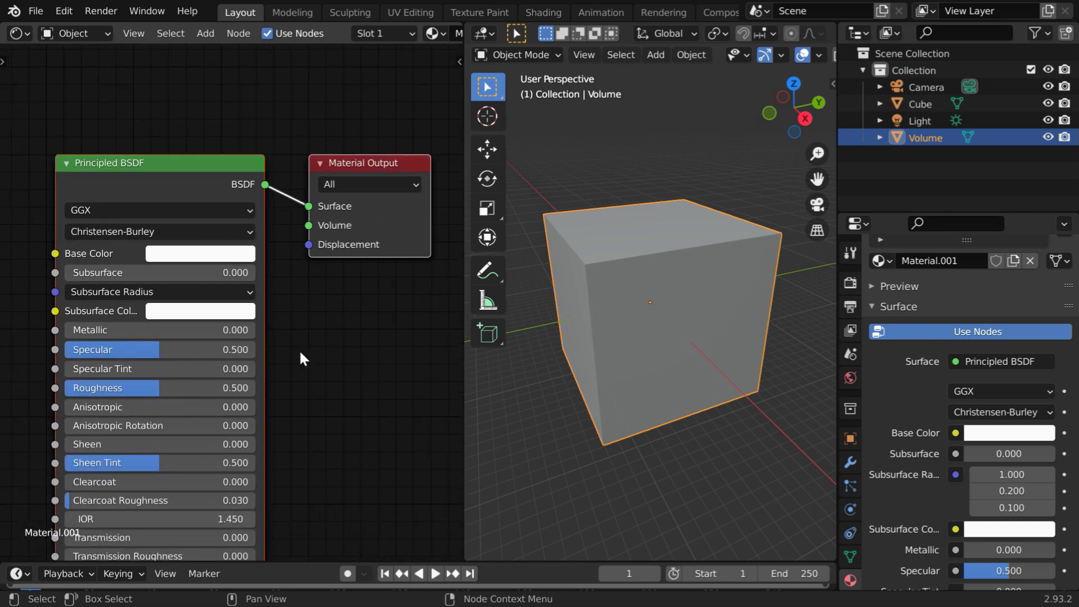
{"action": "right_click", "coordinate": [199, 160]}
{"action": "left_click", "coordinate": [181, 161]}
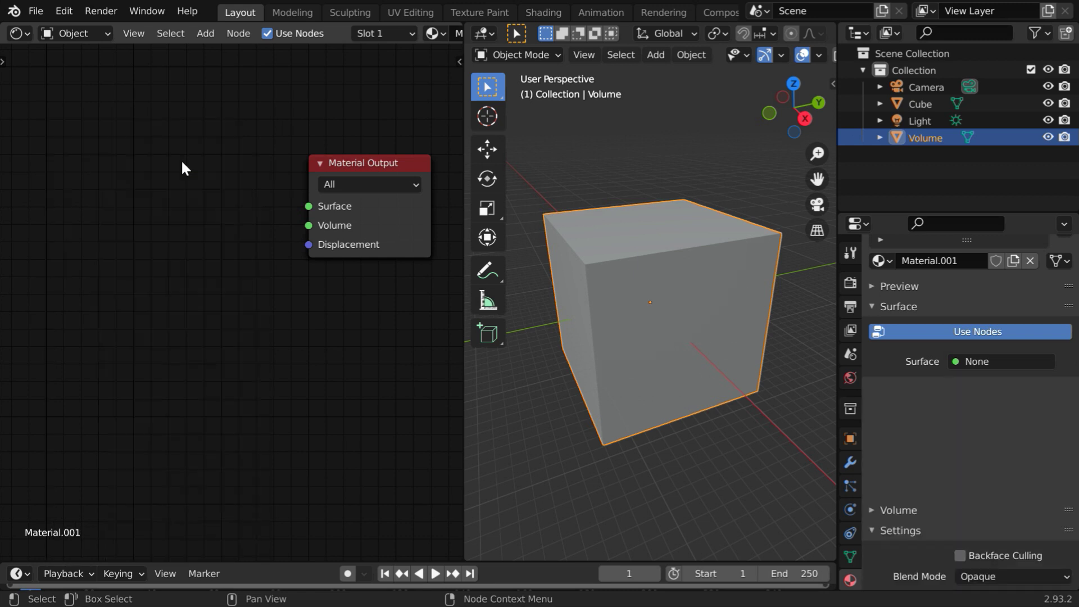
- Add a Volume Scatter node and connect its Volume output to the Volume input of the Material Output
{"action": "left_click", "coordinate": [206, 34]}
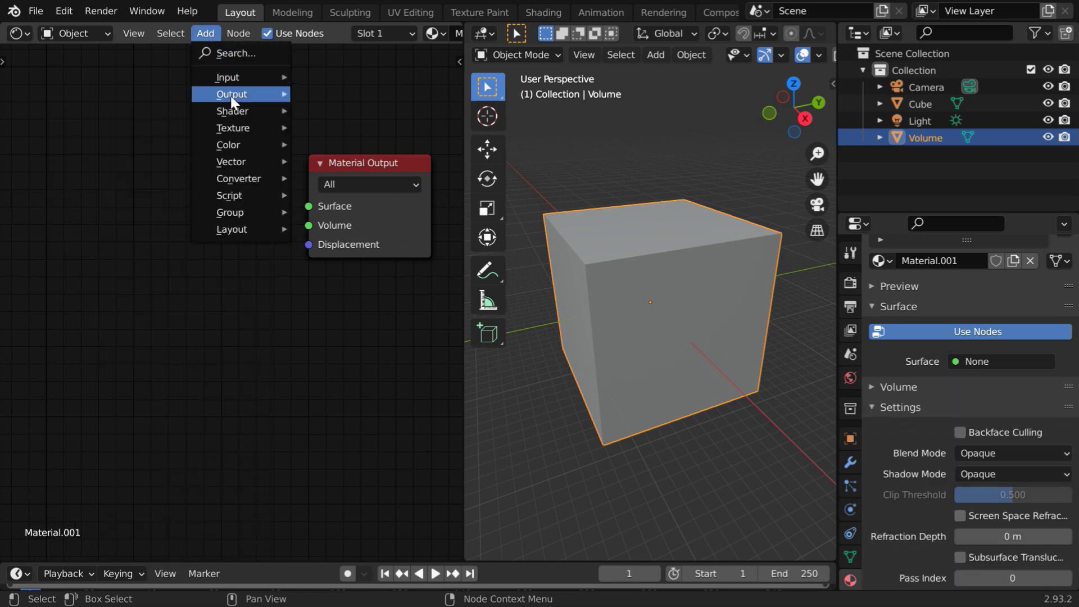
{"action": "mouse_move", "coordinate": [233, 111]}
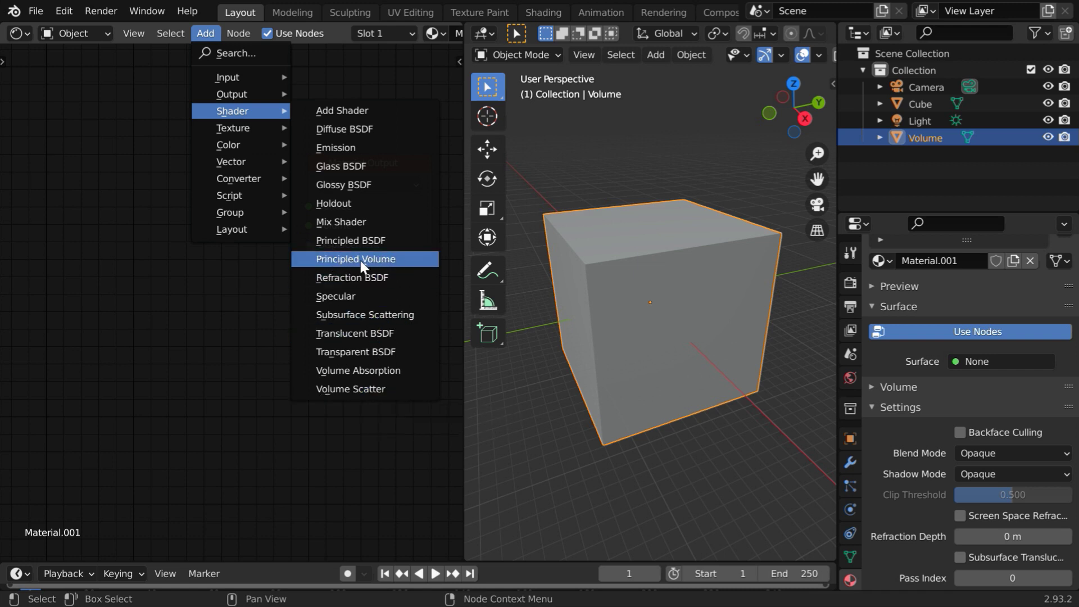
{"action": "left_click", "coordinate": [369, 388]}
{"action": "left_click", "coordinate": [90, 163]}
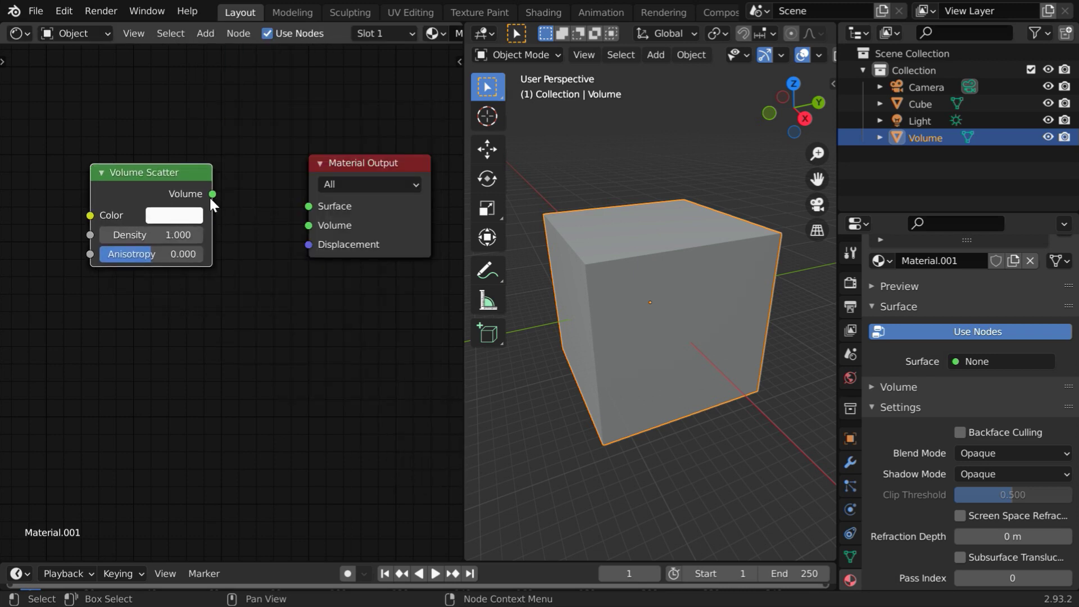
{"action": "left_click_drag", "start_coordinate": [212, 194], "coordinate": [309, 224]}
- Set the Volume Scatter colour to light green and its density to 0.001
{"action": "left_click", "coordinate": [181, 219]}
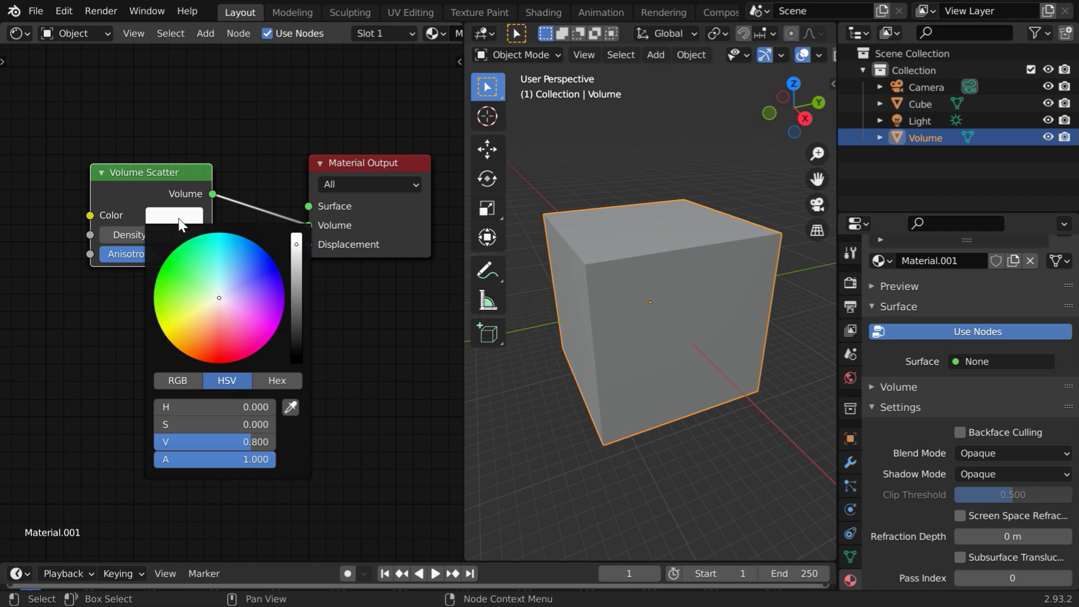
{"action": "left_click", "coordinate": [189, 278]}
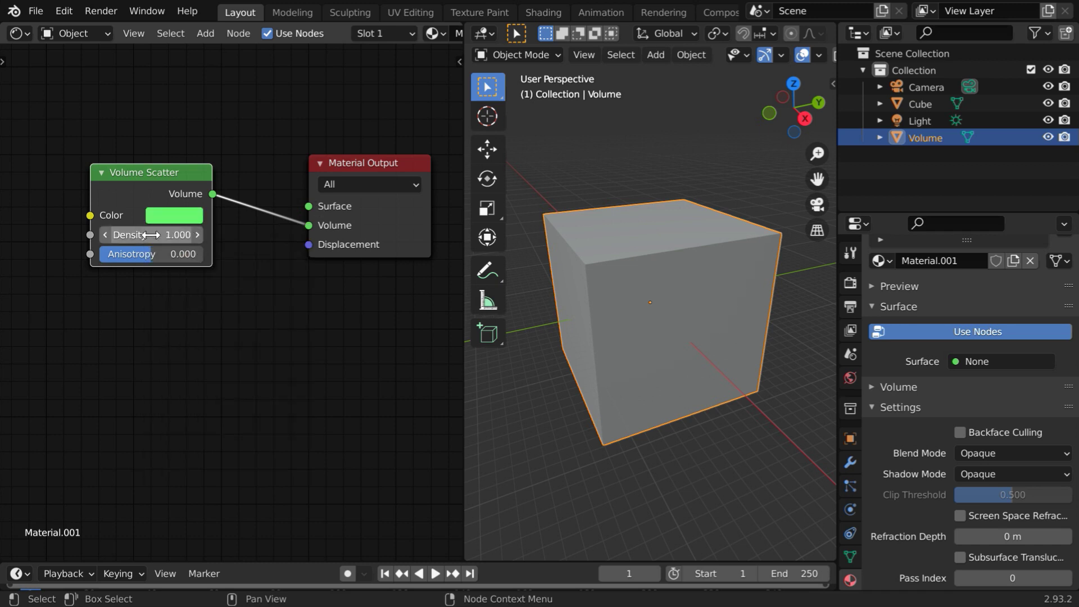
{"action": "left_click", "coordinate": [181, 237]}
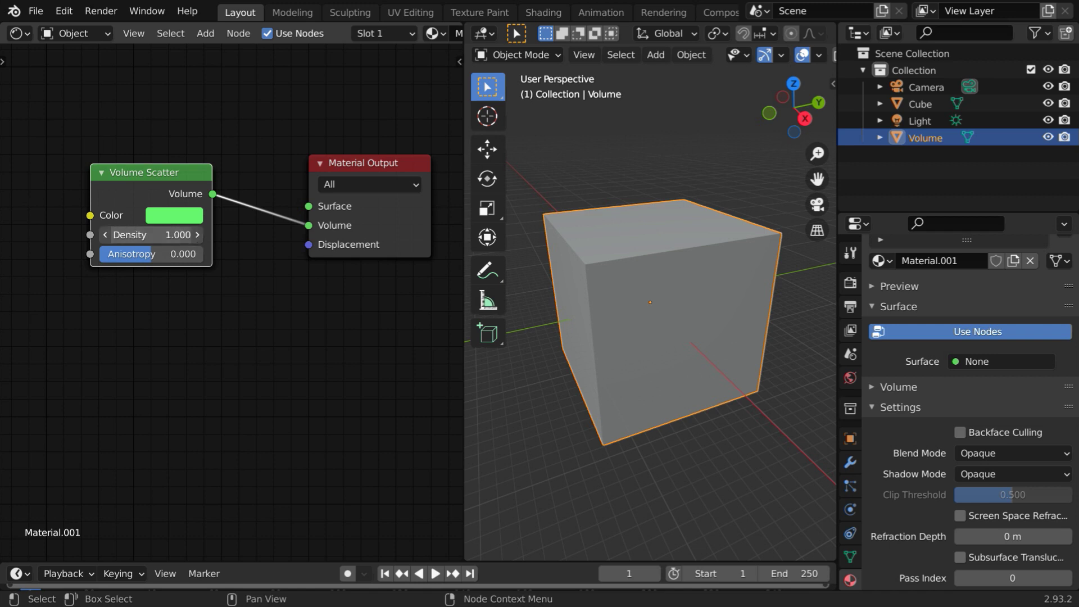
{"action": "type", "text": ".001"}
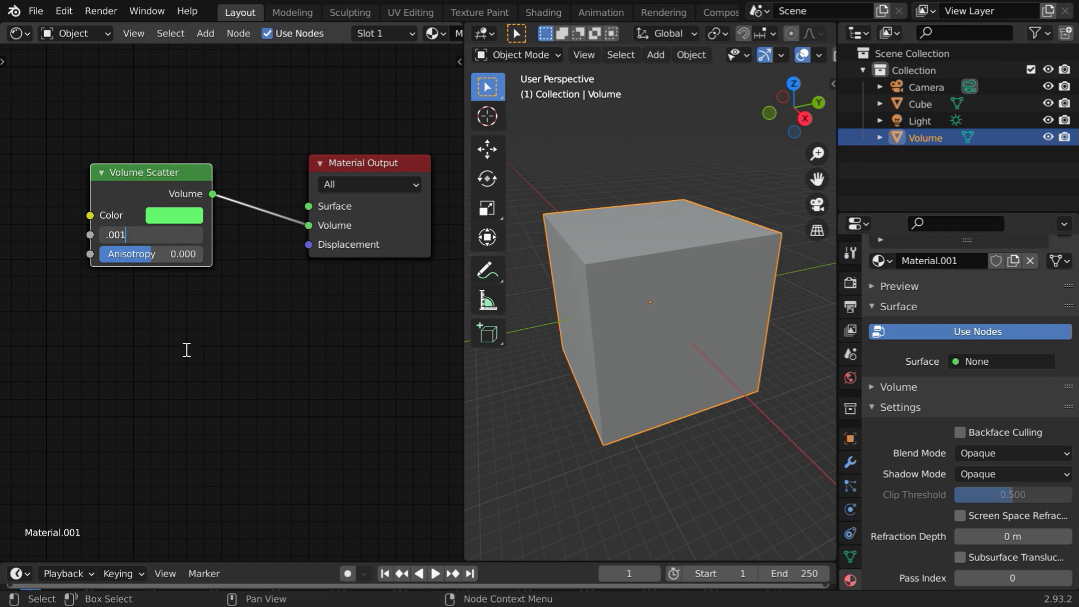
{"action": "key", "text": "Return"}
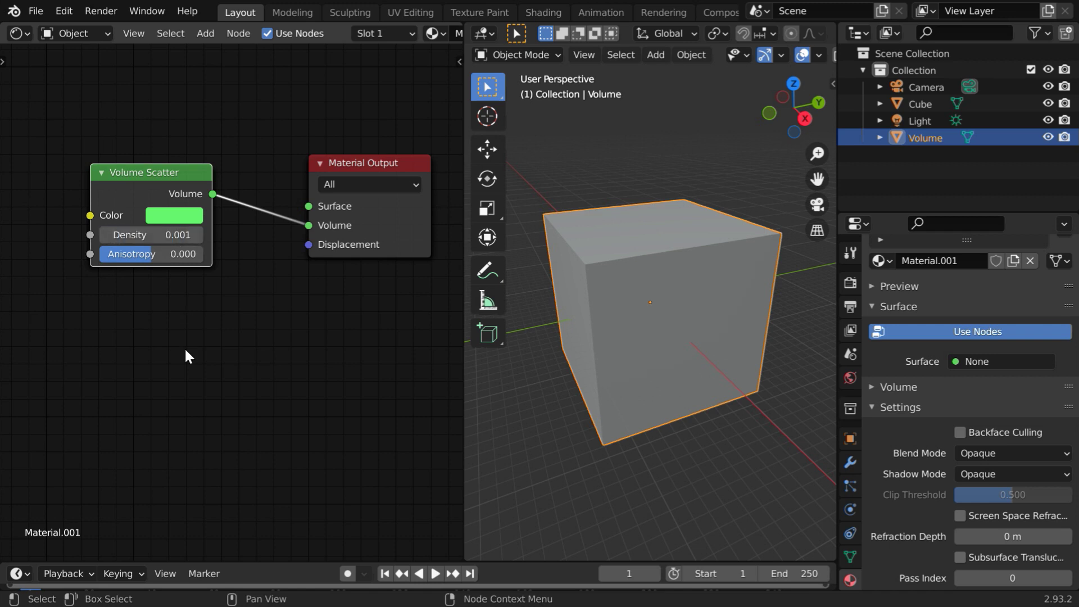
- Join the 3D viewport over the Shader Editor to restore a single large view
{"action": "right_click", "coordinate": [461, 451]}
{"action": "left_click", "coordinate": [413, 493]}
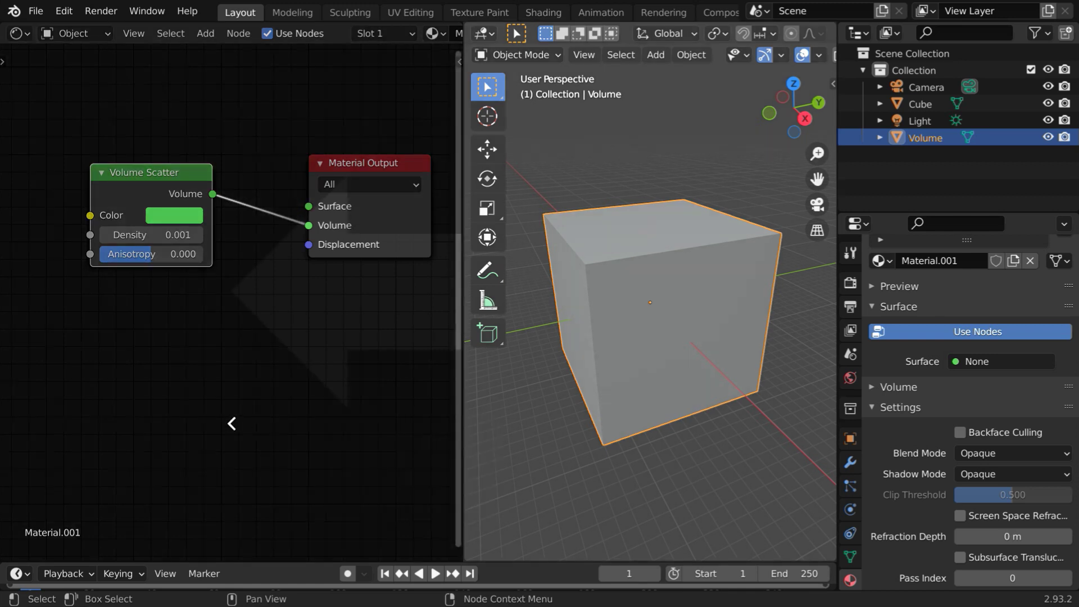
{"action": "left_click", "coordinate": [227, 423]}
- Switch the viewport to rendered shading to show the small cube inside the volume
{"action": "scroll", "coordinate": [431, 387], "scroll_direction": "down", "scroll_amount": 2}
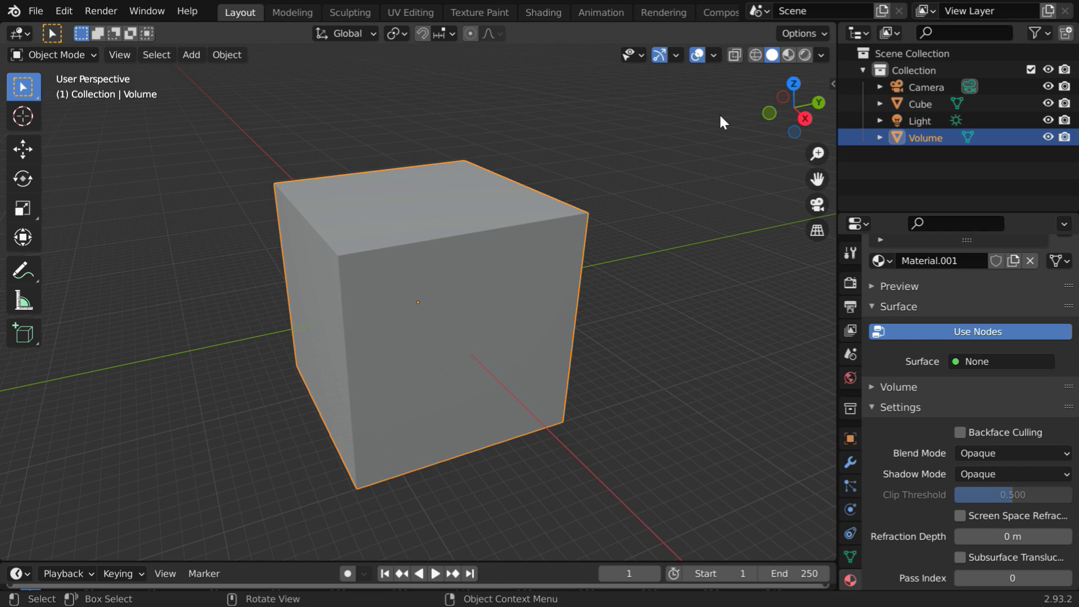
{"action": "left_click", "coordinate": [808, 54]}
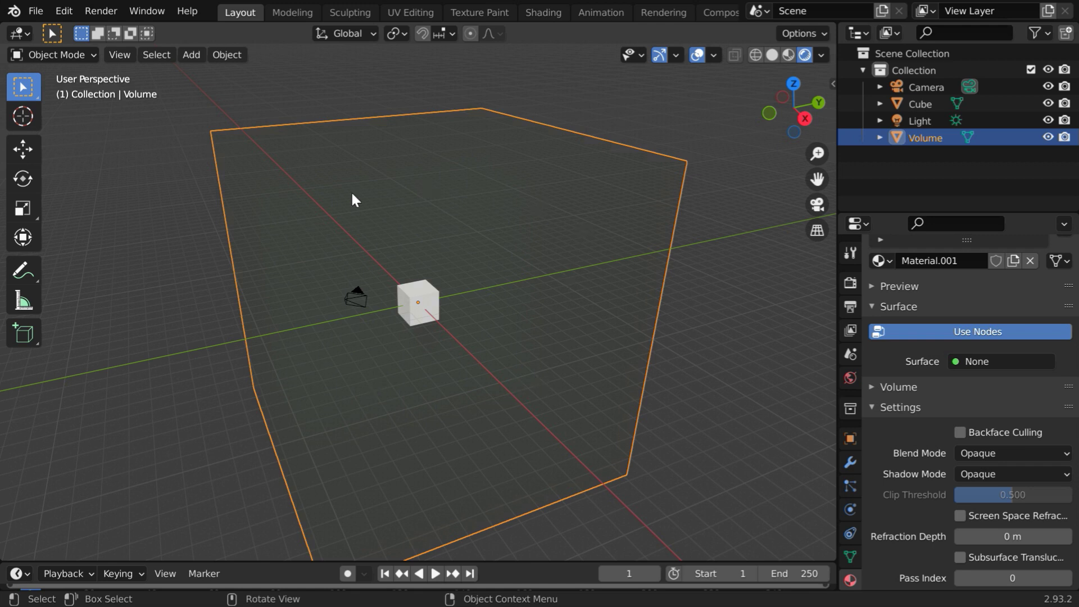
{"action": "scroll", "coordinate": [504, 407], "scroll_direction": "up", "scroll_amount": 5}
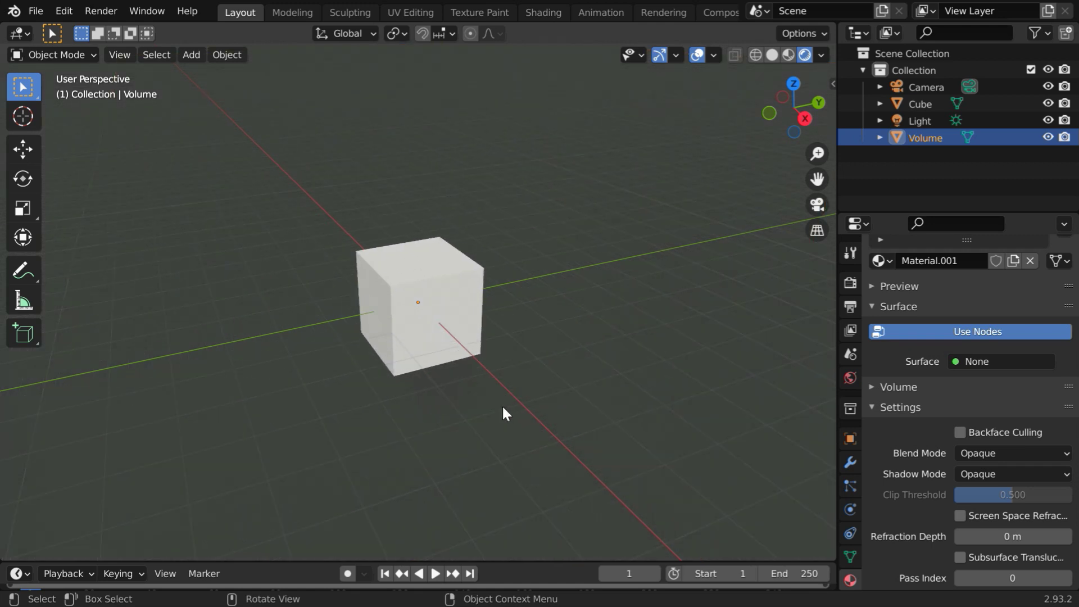
- Darken the World background colour to near black
{"action": "left_click", "coordinate": [848, 377]}
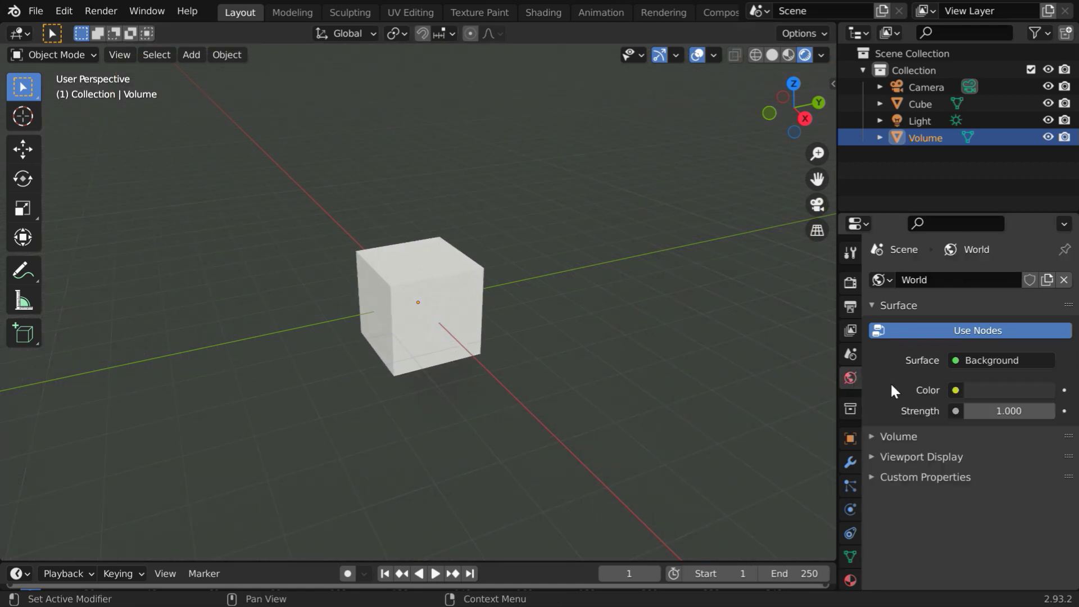
{"action": "left_click", "coordinate": [1037, 390]}
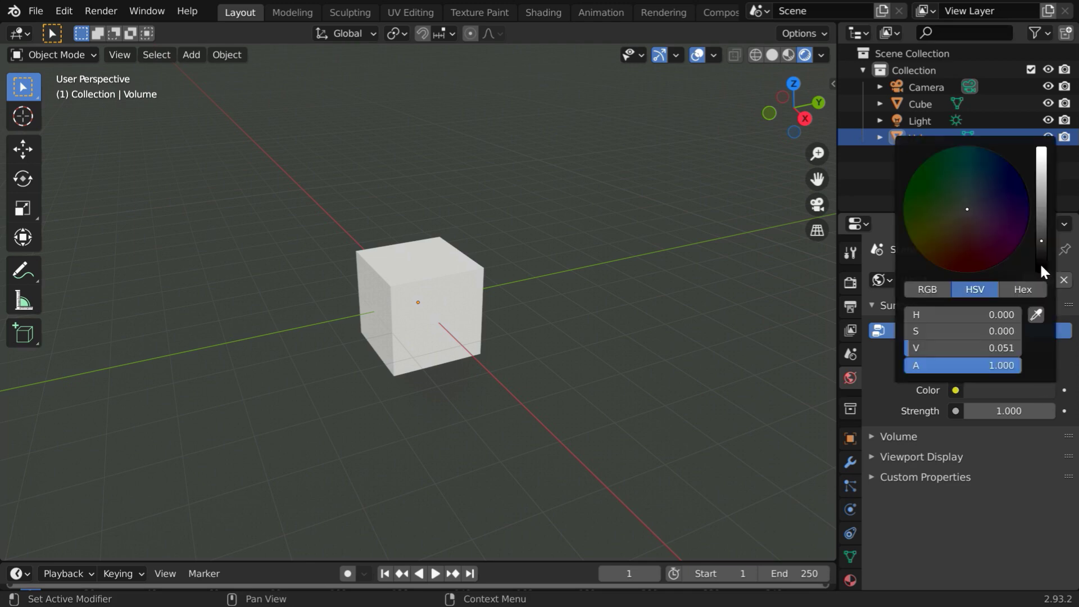
{"action": "left_click_drag", "start_coordinate": [1011, 348], "coordinate": [985, 348]}
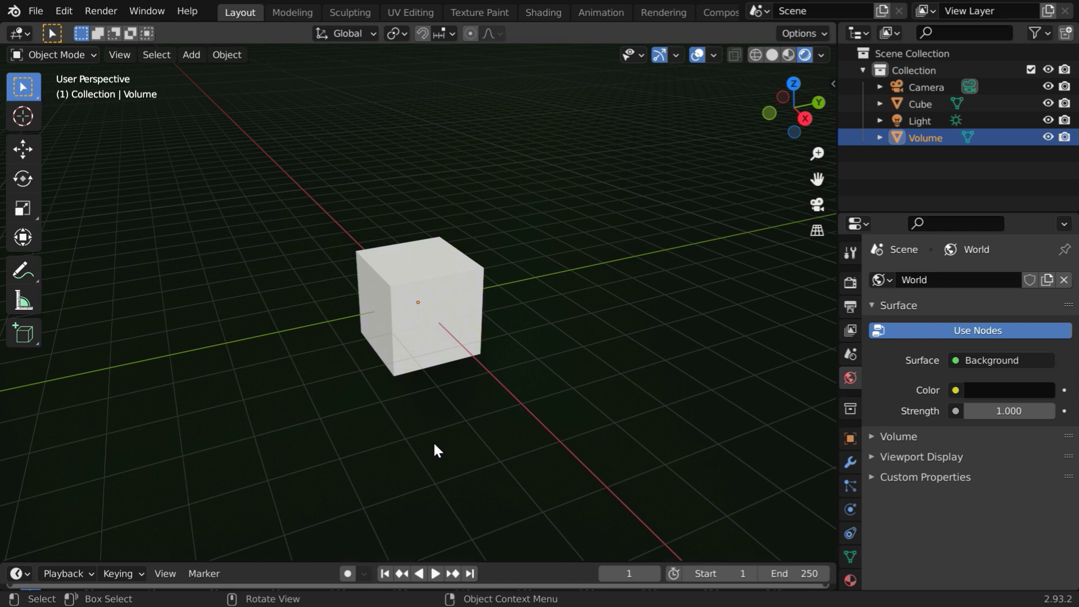
- Add a point light to the scene
{"action": "left_click", "coordinate": [191, 54]}
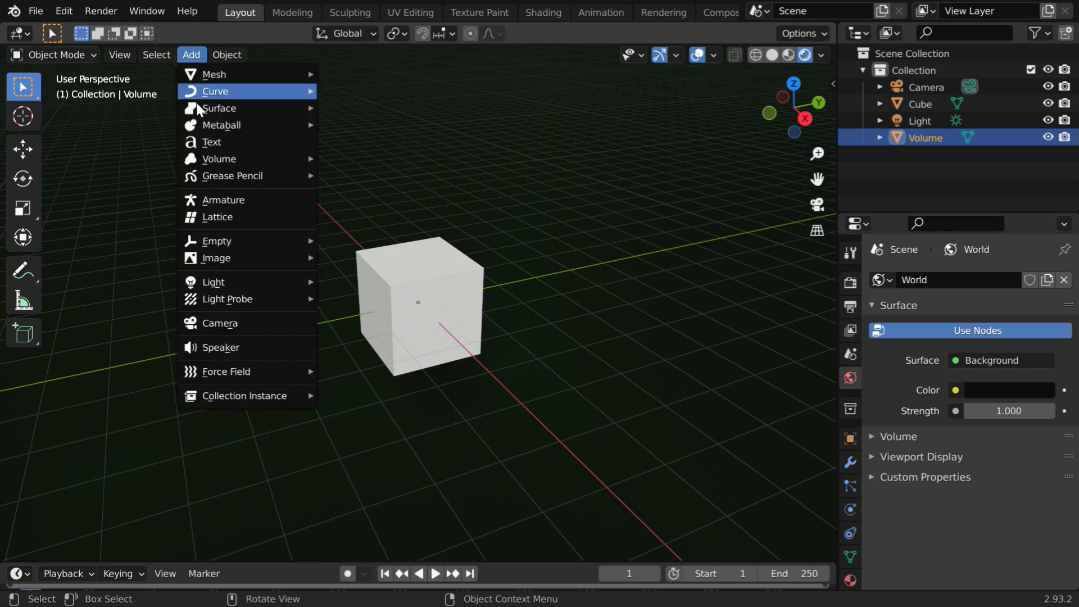
{"action": "mouse_move", "coordinate": [236, 282]}
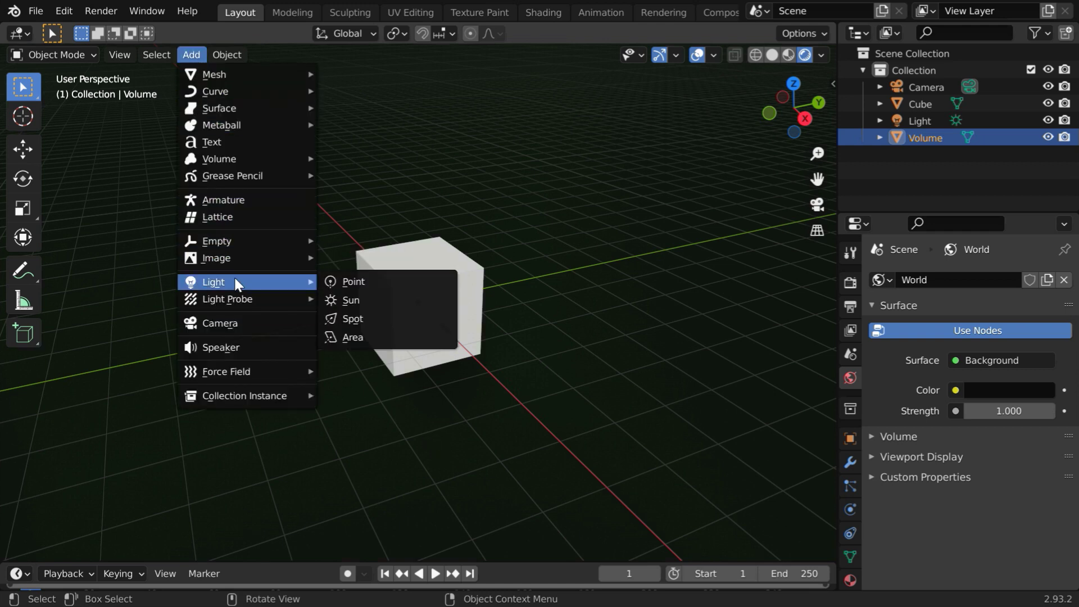
{"action": "left_click", "coordinate": [359, 282]}
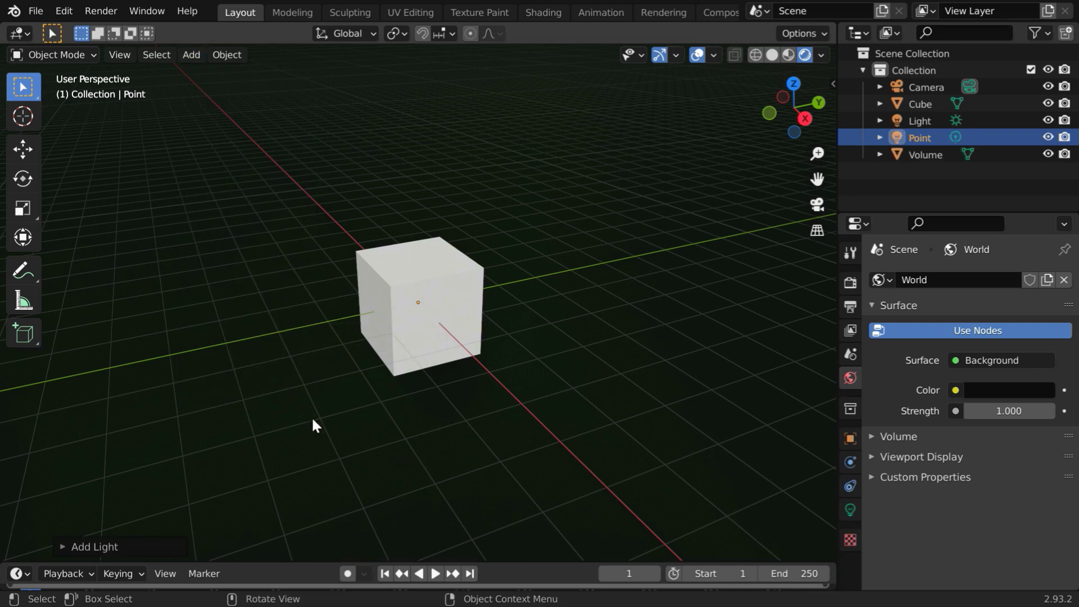
- Move the point light along X and Y behind the cube, to about X -1.8 m, Y 0.9 m
{"action": "left_click", "coordinate": [25, 146]}
{"action": "middle_click_drag", "start_coordinate": [325, 359], "coordinate": [457, 306]}
{"action": "left_click_drag", "start_coordinate": [482, 310], "coordinate": [394, 309]}
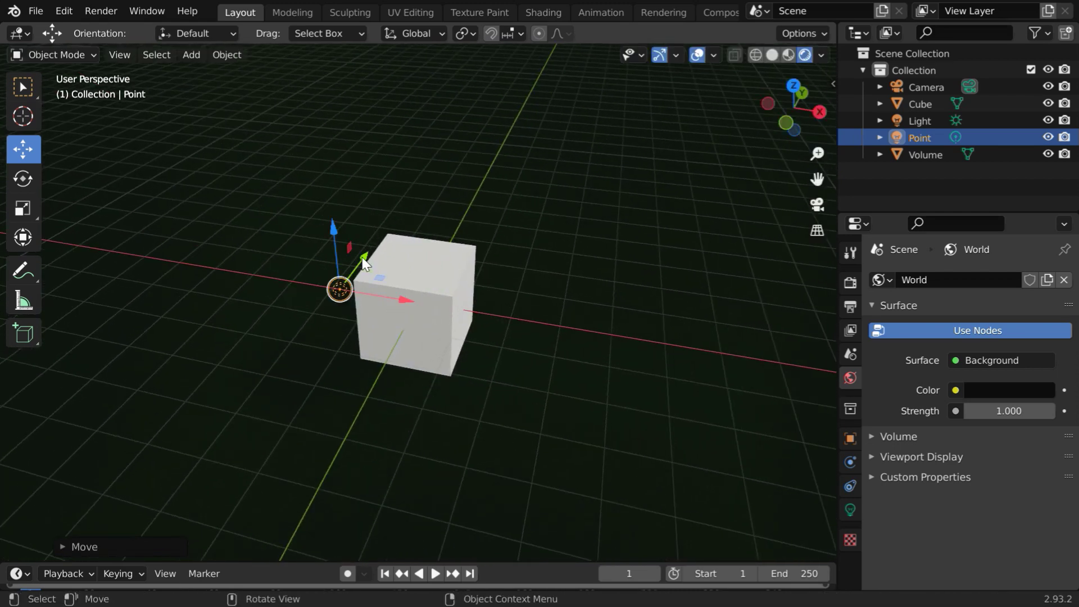
{"action": "left_click_drag", "start_coordinate": [367, 263], "coordinate": [353, 243]}
{"action": "middle_click_drag", "start_coordinate": [483, 372], "coordinate": [390, 354]}
{"action": "left_click", "coordinate": [22, 87]}
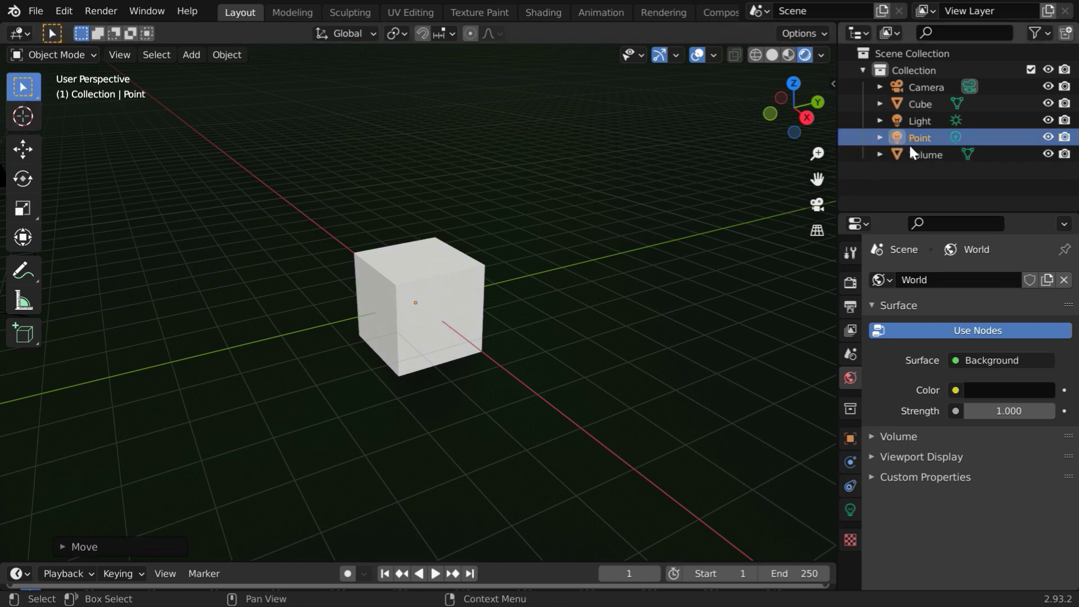
- Set the point light's power to 10000 W
{"action": "left_click", "coordinate": [851, 505]}
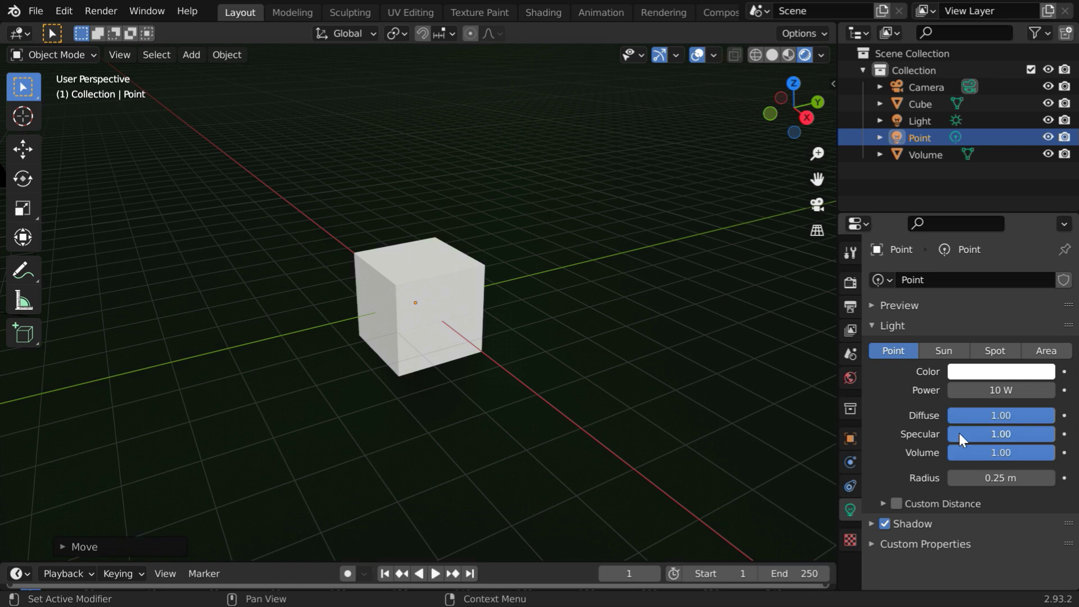
{"action": "left_click", "coordinate": [996, 393]}
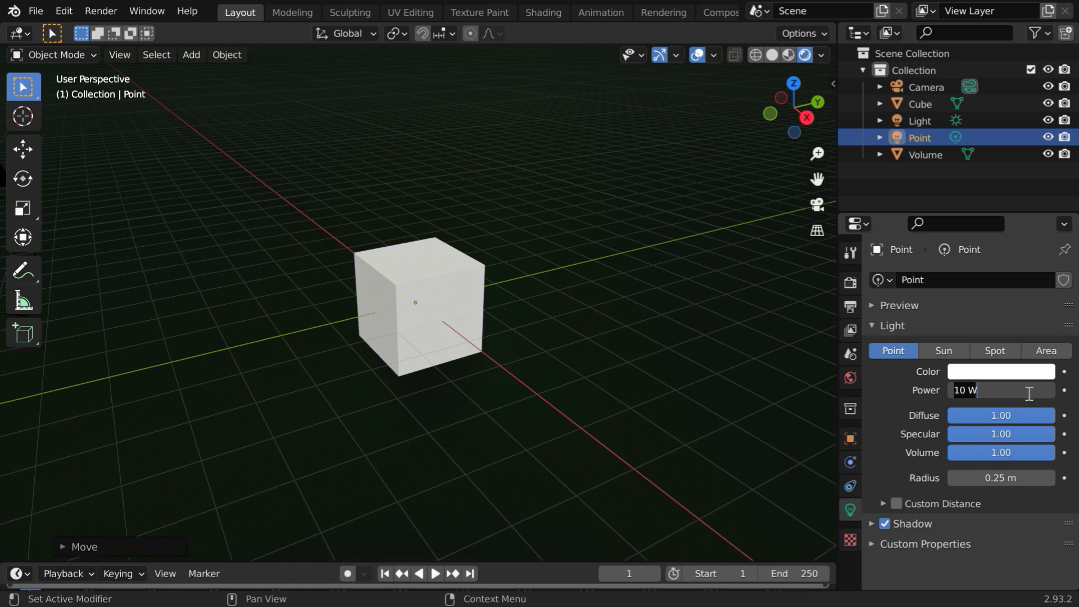
{"action": "type", "text": "10000"}
{"action": "key", "text": "Return"}
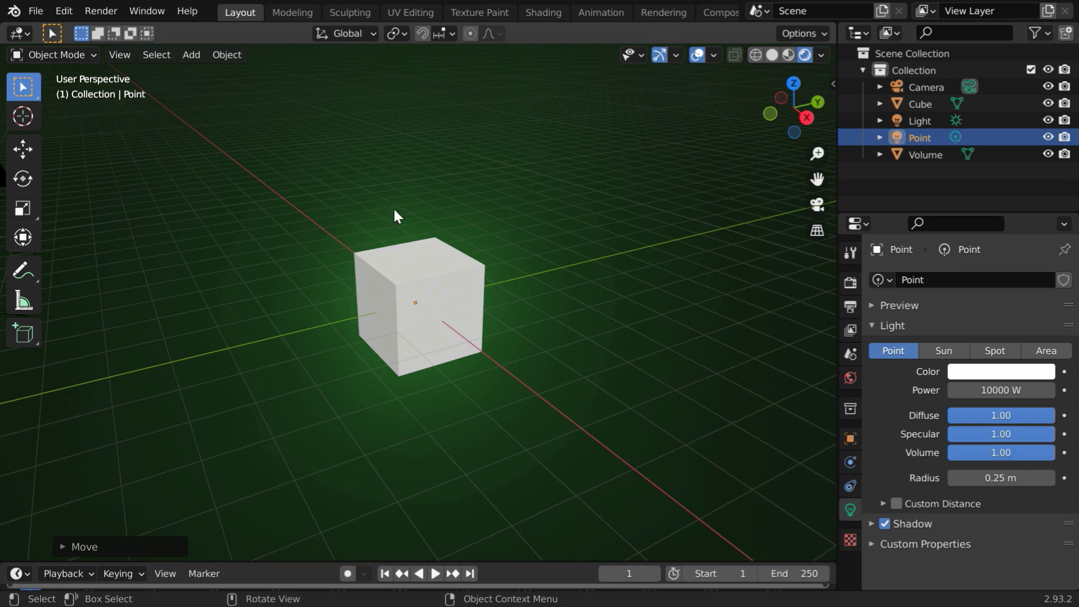
- Hide the floor grid and the X and Y axis lines in the viewport overlays
{"action": "left_click", "coordinate": [713, 54]}
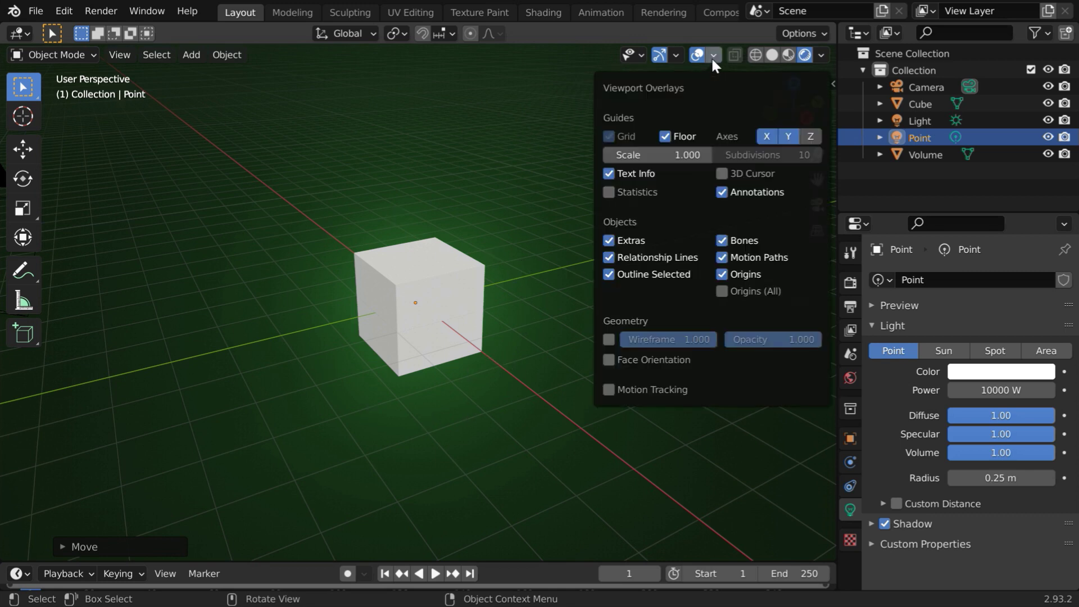
{"action": "left_click", "coordinate": [684, 136]}
{"action": "left_click", "coordinate": [760, 138]}
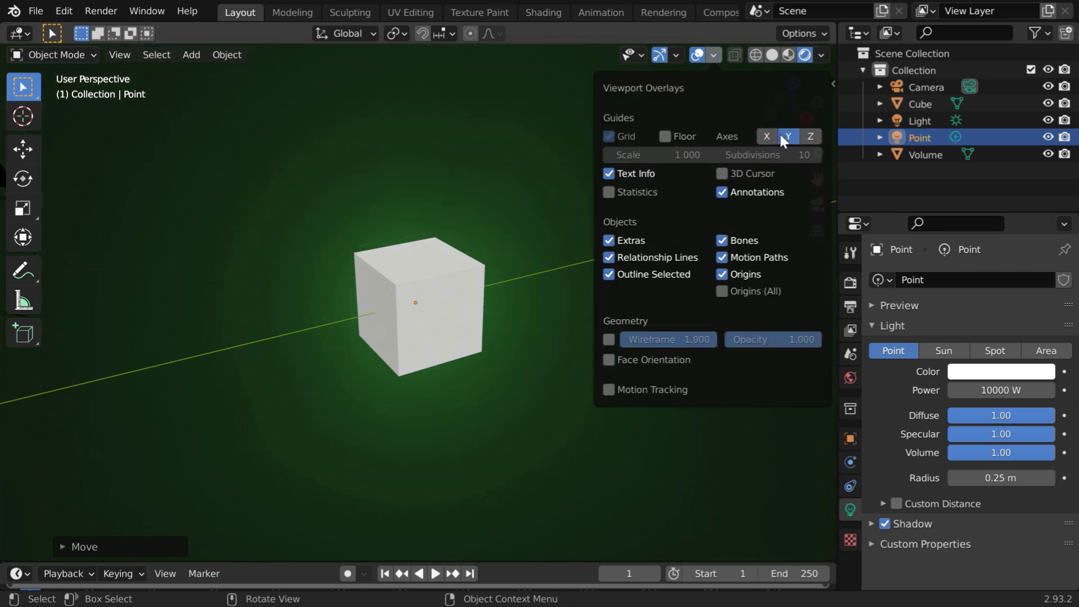
{"action": "left_click", "coordinate": [789, 136]}
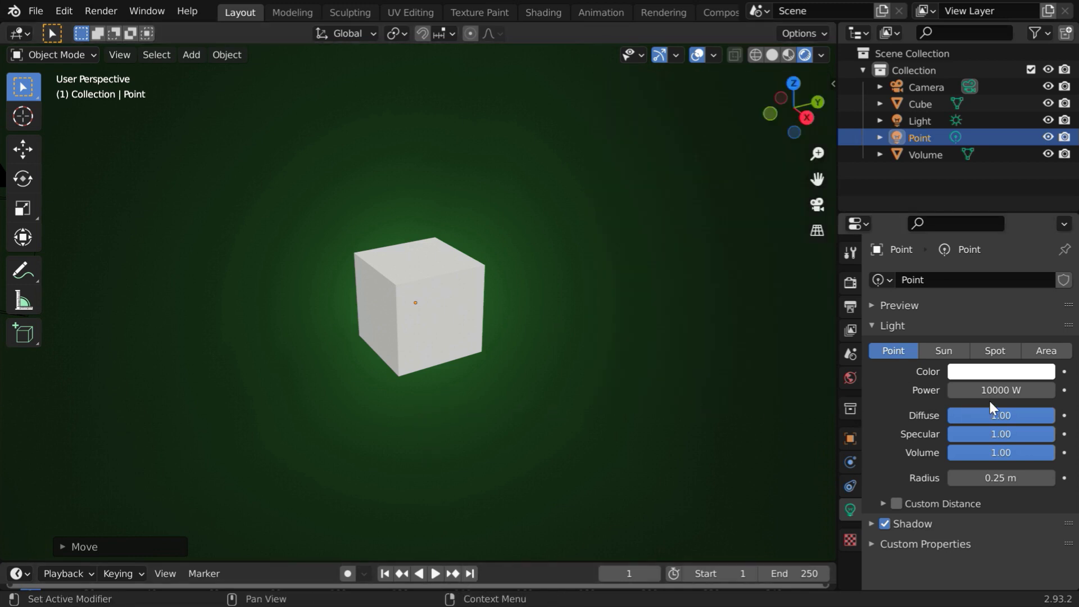
- Raise the point light's power to 20000 W
{"action": "left_click", "coordinate": [1006, 394]}
{"action": "type", "text": "20000"}
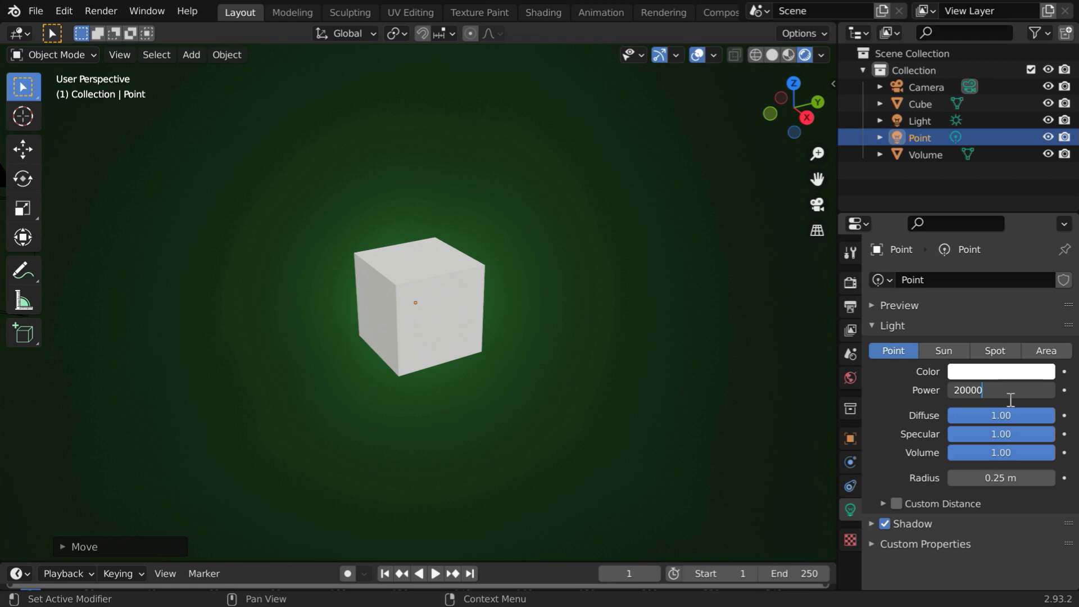
{"action": "key", "text": "Return"}
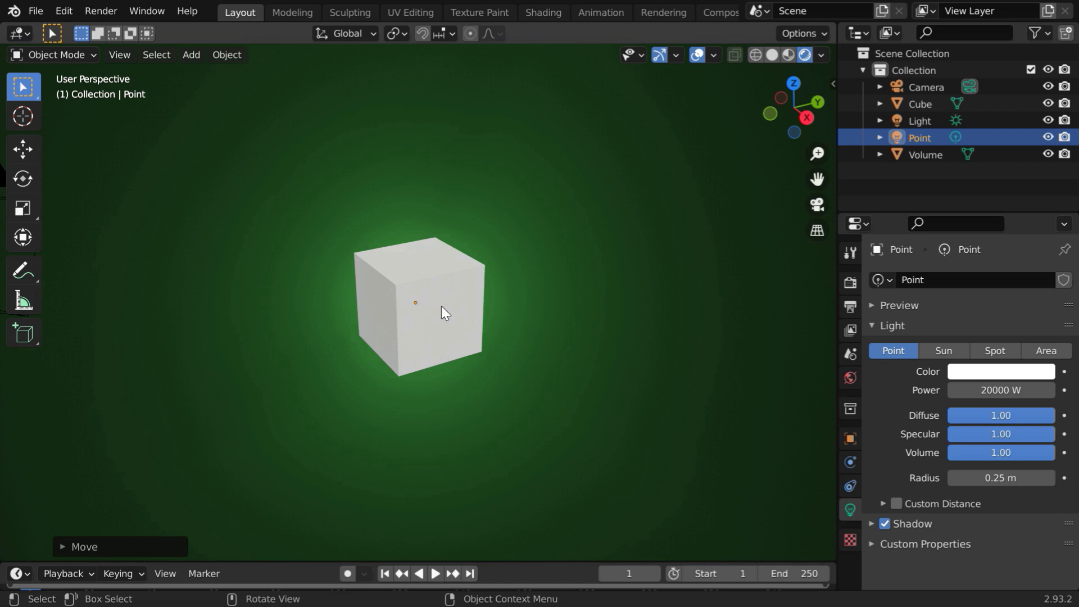
- Change the base colour of the small cube's material to a saturated green
{"action": "left_click", "coordinate": [462, 308]}
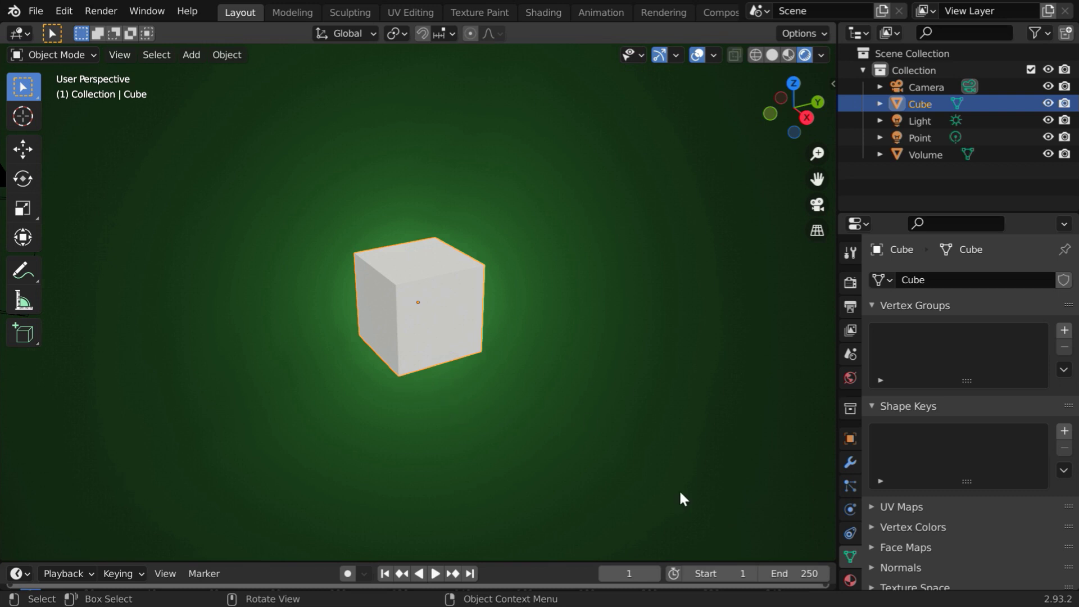
{"action": "left_click", "coordinate": [850, 579]}
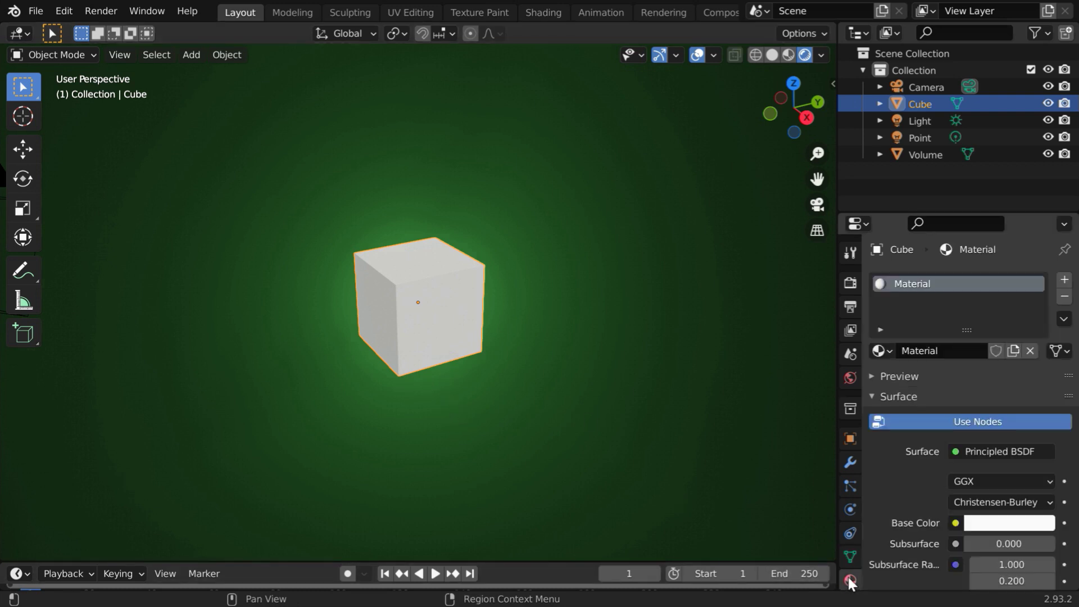
{"action": "left_click", "coordinate": [1004, 529]}
{"action": "left_click_drag", "start_coordinate": [945, 344], "coordinate": [944, 325]}
{"action": "mouse_move", "coordinate": [1003, 464]}
{"action": "left_mouse_down"}
{"action": "mouse_move", "coordinate": [983, 464]}
{"action": "mouse_move", "coordinate": [1003, 477]}
{"action": "mouse_move", "coordinate": [929, 478]}
{"action": "mouse_move", "coordinate": [1021, 463]}
{"action": "left_mouse_up"}
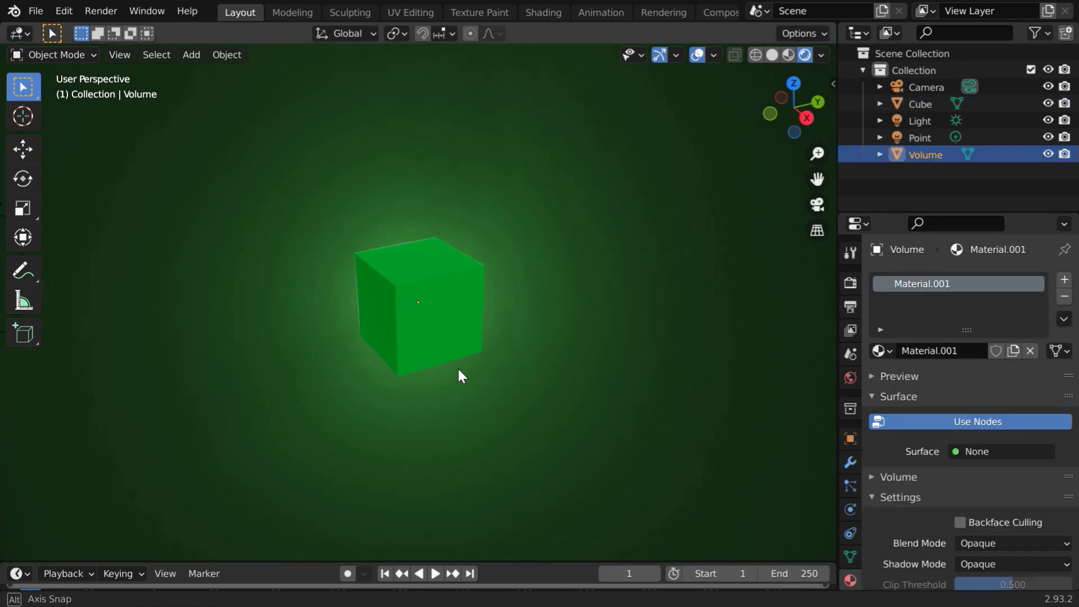
- Select the small green cube and move it slightly along the X axis
{"action": "middle_click_drag", "start_coordinate": [458, 367], "coordinate": [436, 393]}
{"action": "scroll", "coordinate": [459, 370], "scroll_direction": "up", "scroll_amount": 3}
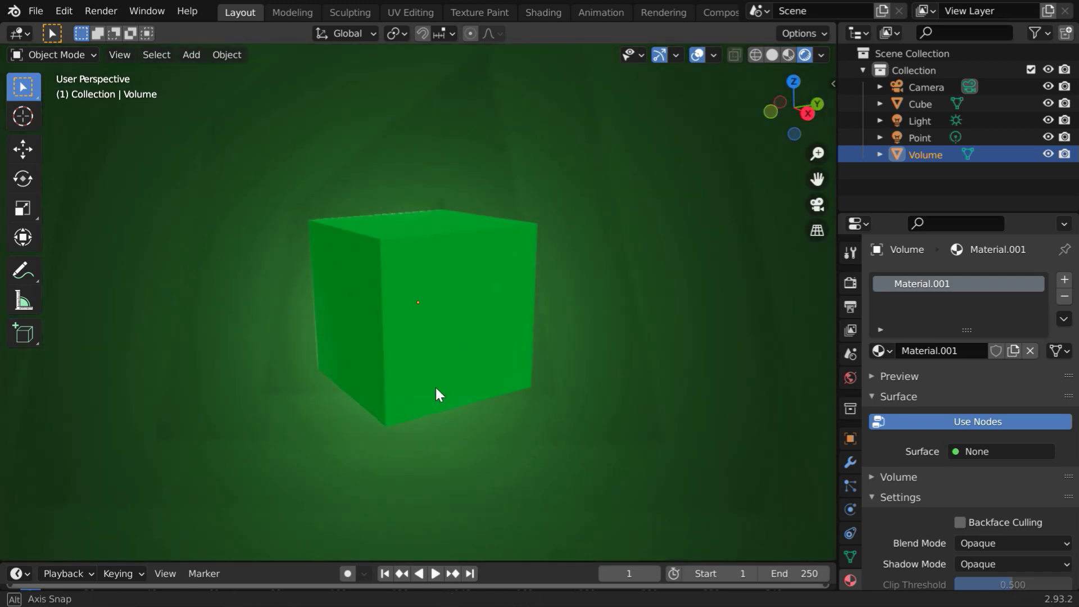
{"action": "scroll", "coordinate": [436, 393], "scroll_direction": "down", "scroll_amount": 3}
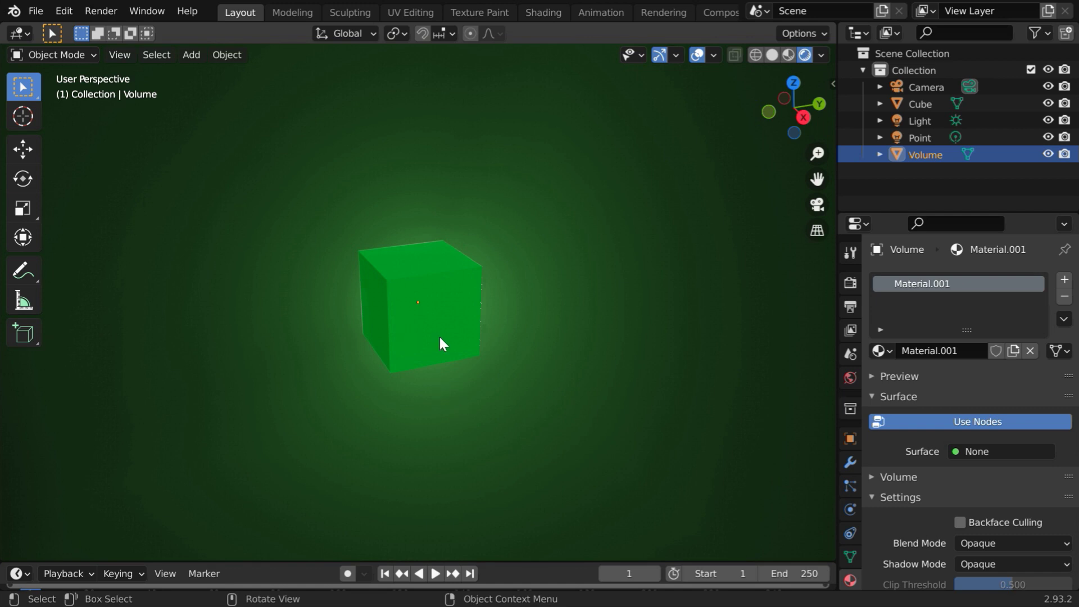
{"action": "scroll", "coordinate": [440, 338], "scroll_direction": "down", "scroll_amount": 1}
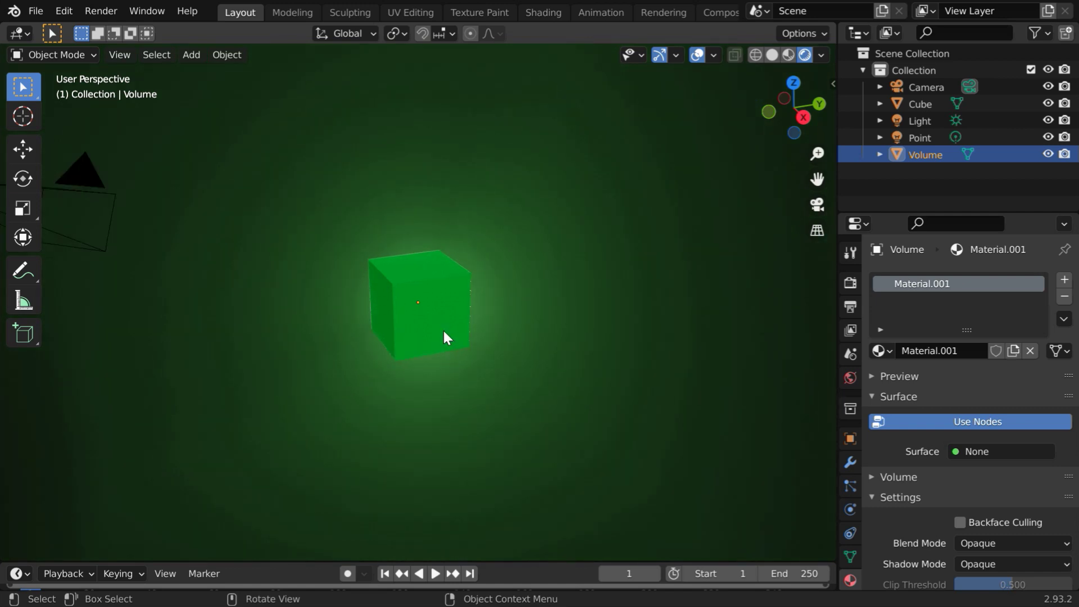
{"action": "left_click", "coordinate": [443, 329]}
{"action": "left_click", "coordinate": [22, 149]}
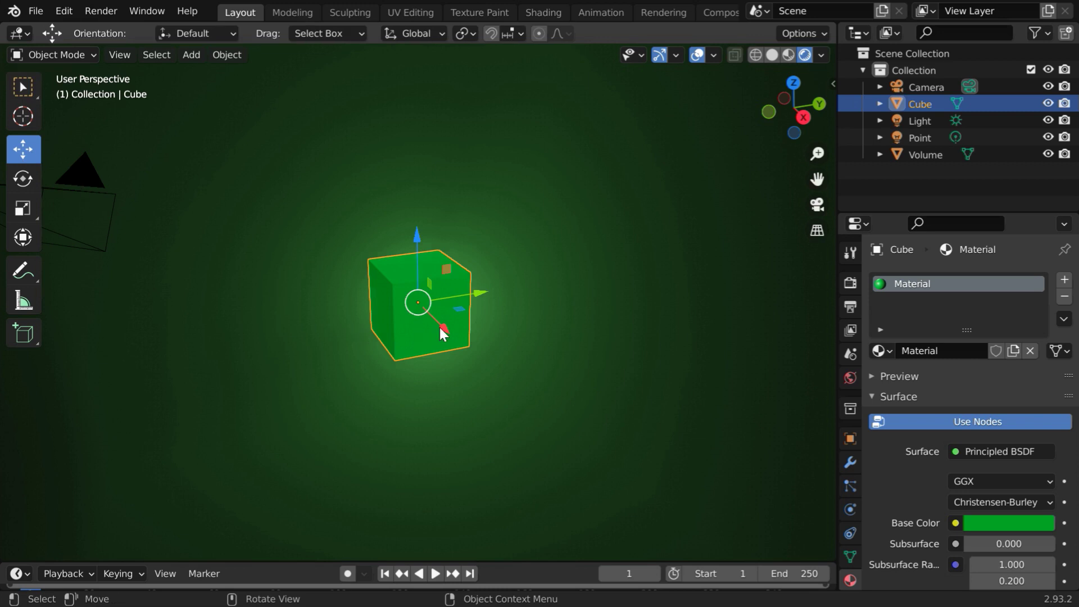
{"action": "mouse_move", "coordinate": [440, 327]}
{"action": "left_mouse_down"}
{"action": "mouse_move", "coordinate": [518, 417]}
{"action": "mouse_move", "coordinate": [363, 231]}
{"action": "mouse_move", "coordinate": [447, 325]}
{"action": "left_mouse_up"}
- Examine the glow around the cube, the point light and the camera from several angles
{"action": "middle_click_drag", "start_coordinate": [523, 348], "coordinate": [286, 359]}
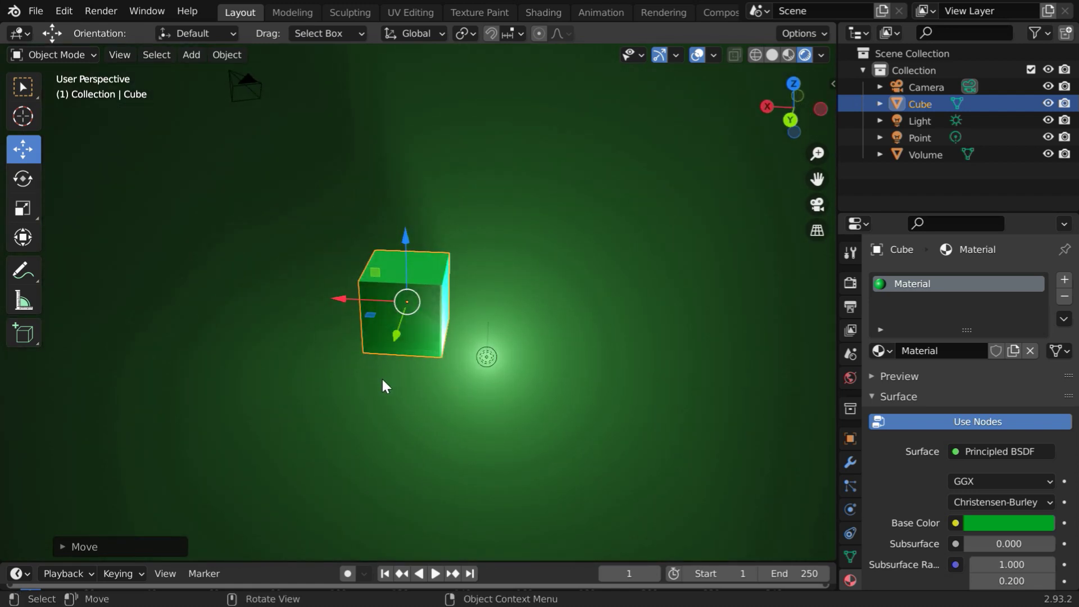
{"action": "middle_click_drag", "start_coordinate": [382, 380], "coordinate": [550, 344]}
{"action": "scroll", "coordinate": [473, 351], "scroll_direction": "up", "scroll_amount": 2}
{"action": "middle_click_drag", "start_coordinate": [483, 353], "coordinate": [432, 365]}
{"action": "scroll", "coordinate": [470, 361], "scroll_direction": "down", "scroll_amount": 3}
{"action": "left_click", "coordinate": [221, 262]}
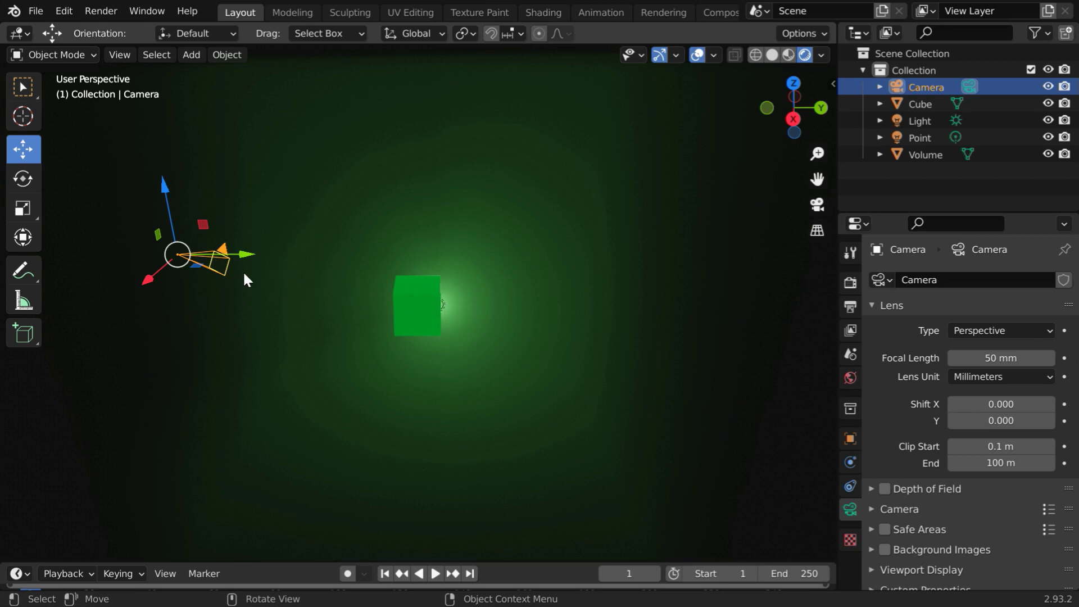
{"action": "left_click", "coordinate": [22, 87]}
{"action": "middle_click_drag", "start_coordinate": [484, 332], "coordinate": [450, 320]}
{"action": "scroll", "coordinate": [472, 316], "scroll_direction": "up", "scroll_amount": 2}
{"action": "left_click", "coordinate": [477, 318]}
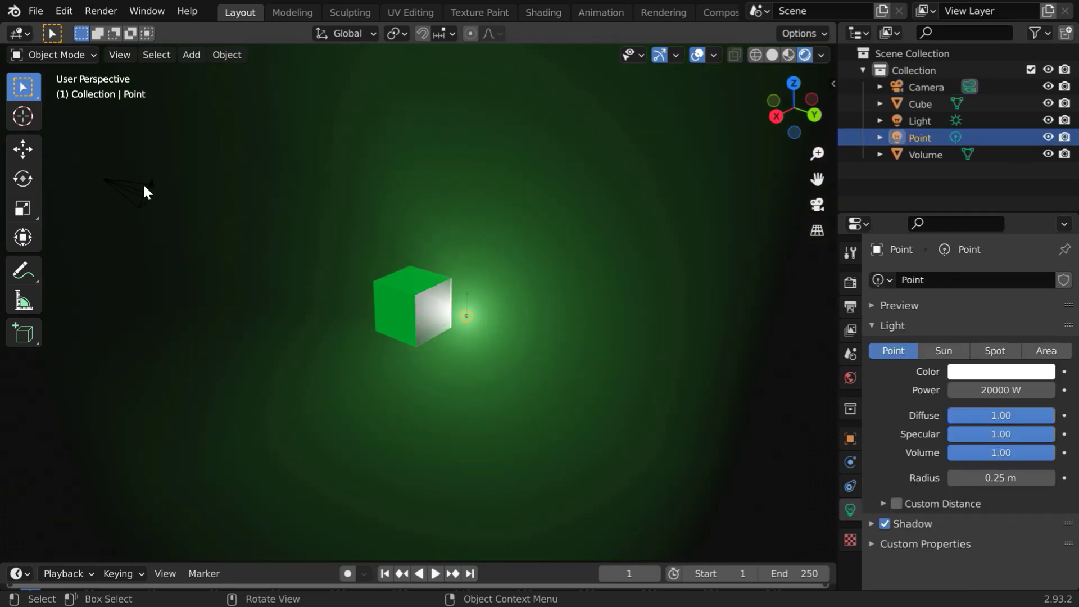
{"action": "left_click", "coordinate": [145, 191]}
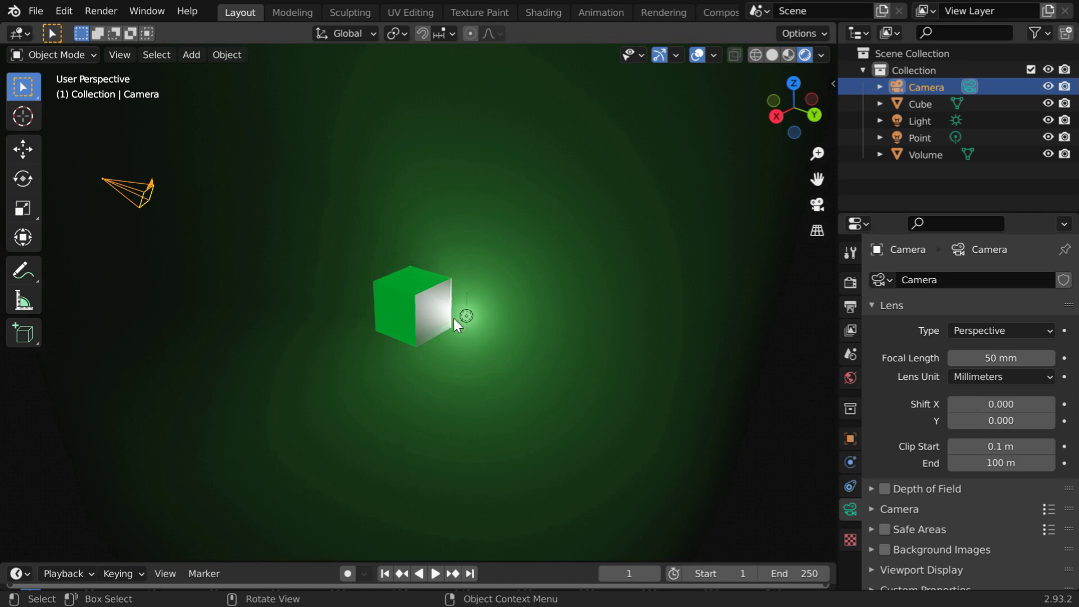
- Hide the Volume object in the viewport and switch to solid shading
{"action": "left_click", "coordinate": [1048, 154]}
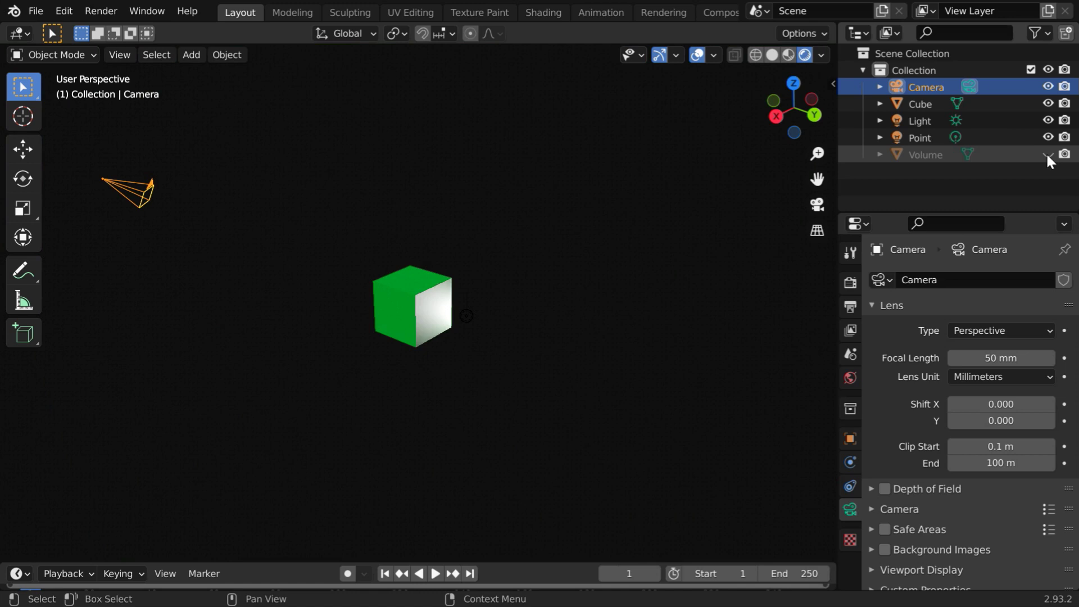
{"action": "left_click", "coordinate": [772, 55]}
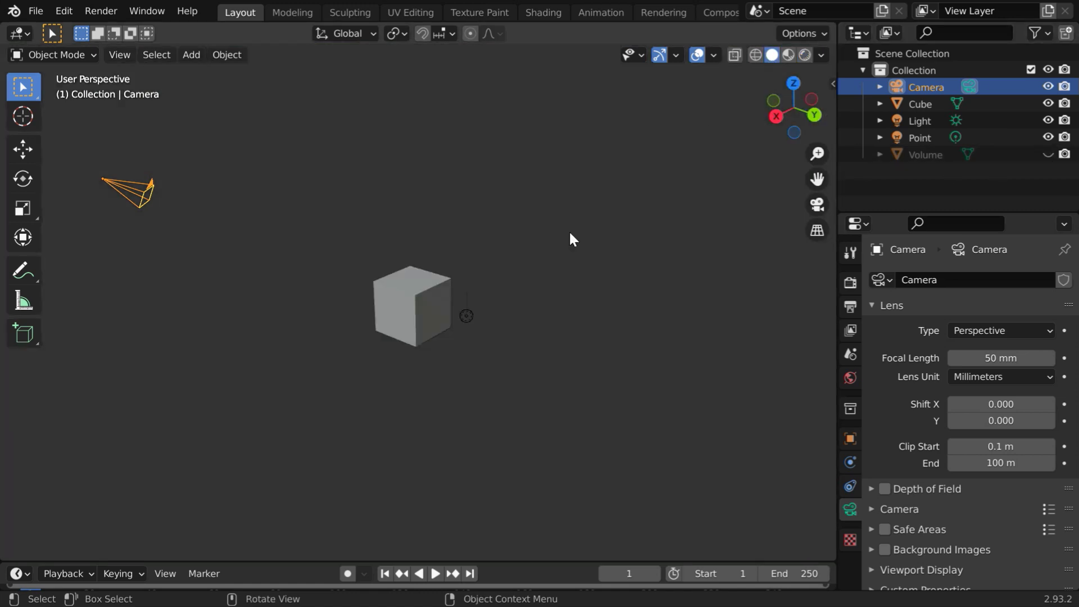
- Select the point light and add a driver to its X location
{"action": "left_click", "coordinate": [469, 318]}
{"action": "middle_click_drag", "start_coordinate": [473, 363], "coordinate": [385, 380]}
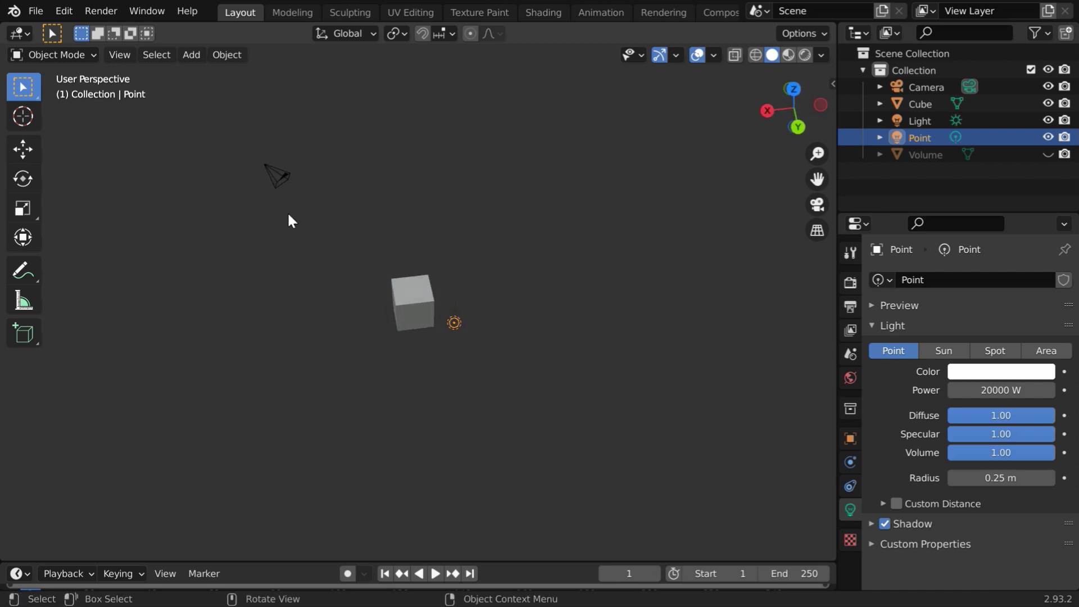
{"action": "scroll", "coordinate": [458, 322], "scroll_direction": "up", "scroll_amount": 3}
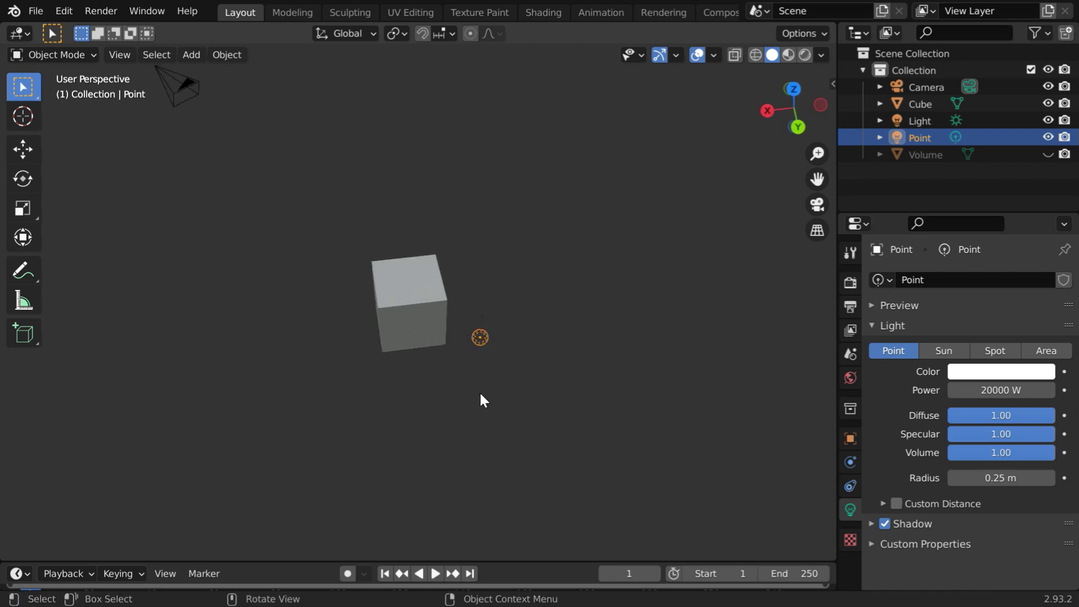
{"action": "middle_click_drag", "start_coordinate": [480, 394], "coordinate": [503, 315]}
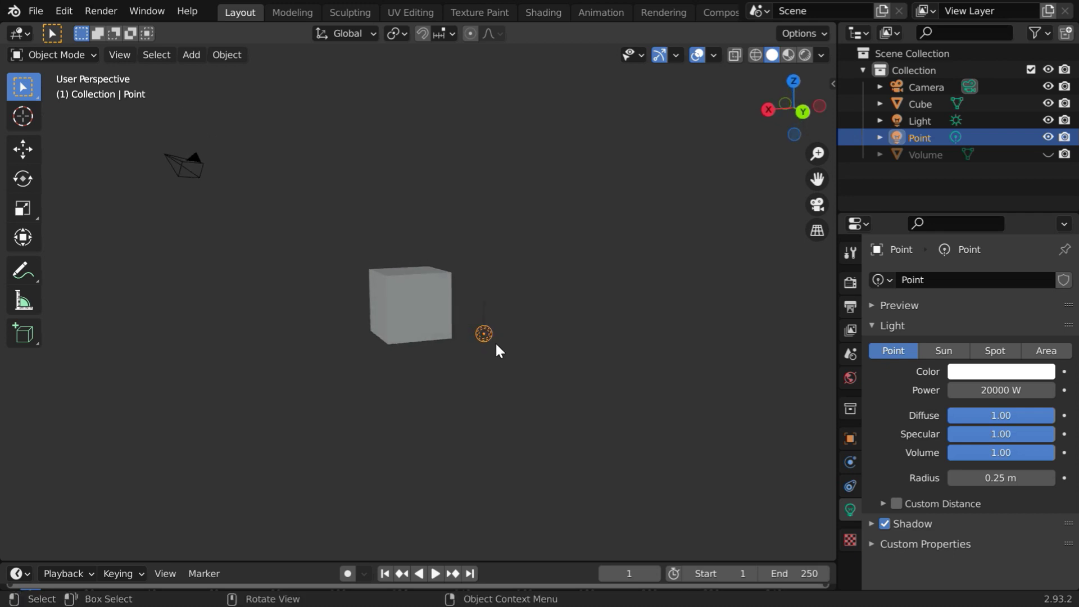
{"action": "left_click", "coordinate": [850, 439]}
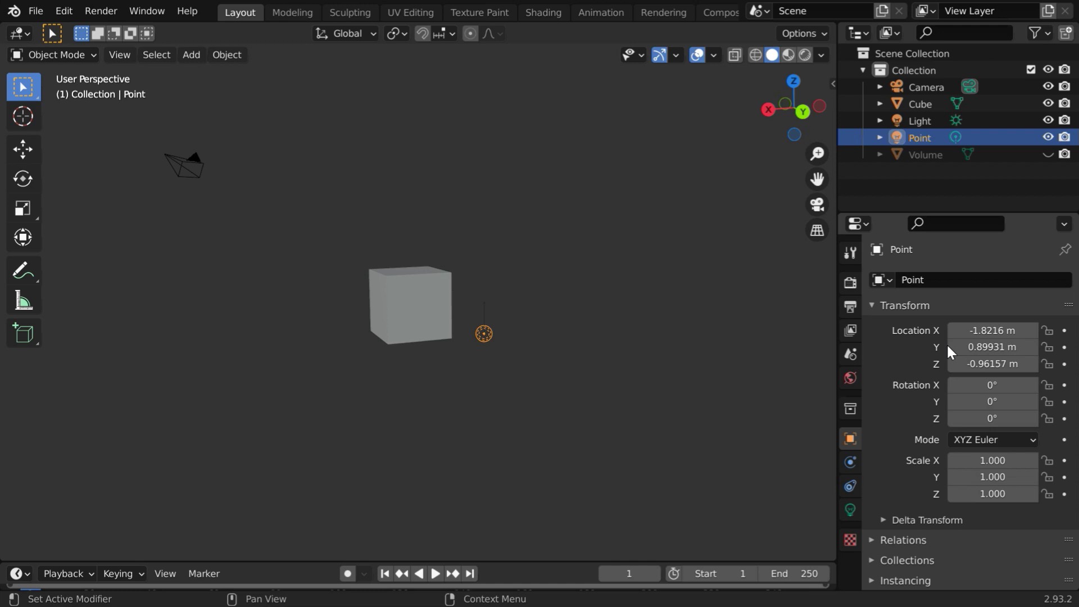
{"action": "right_click", "coordinate": [984, 331]}
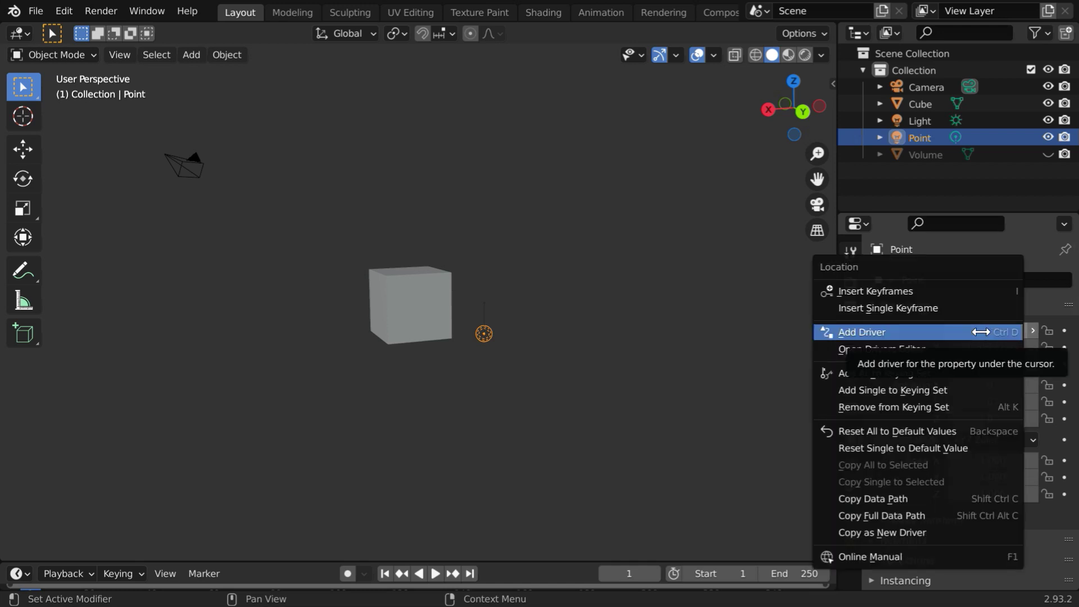
{"action": "left_click", "coordinate": [897, 332]}
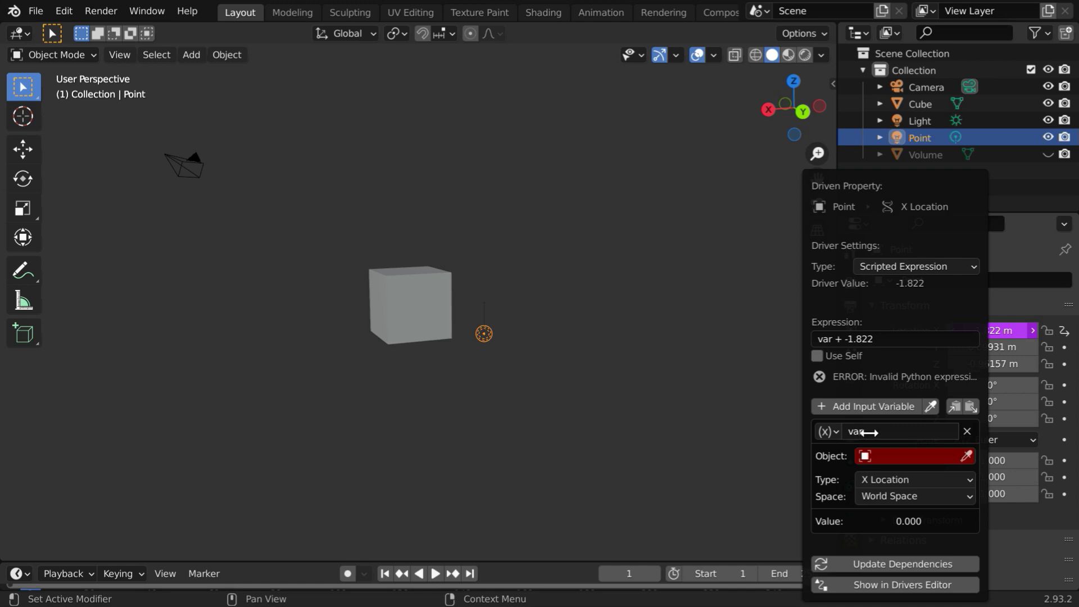
- Rename the X Location driver's input variable to var1 and allow execution of Python scripts in the file
{"action": "double_click", "coordinate": [891, 433]}
{"action": "left_click", "coordinate": [892, 437]}
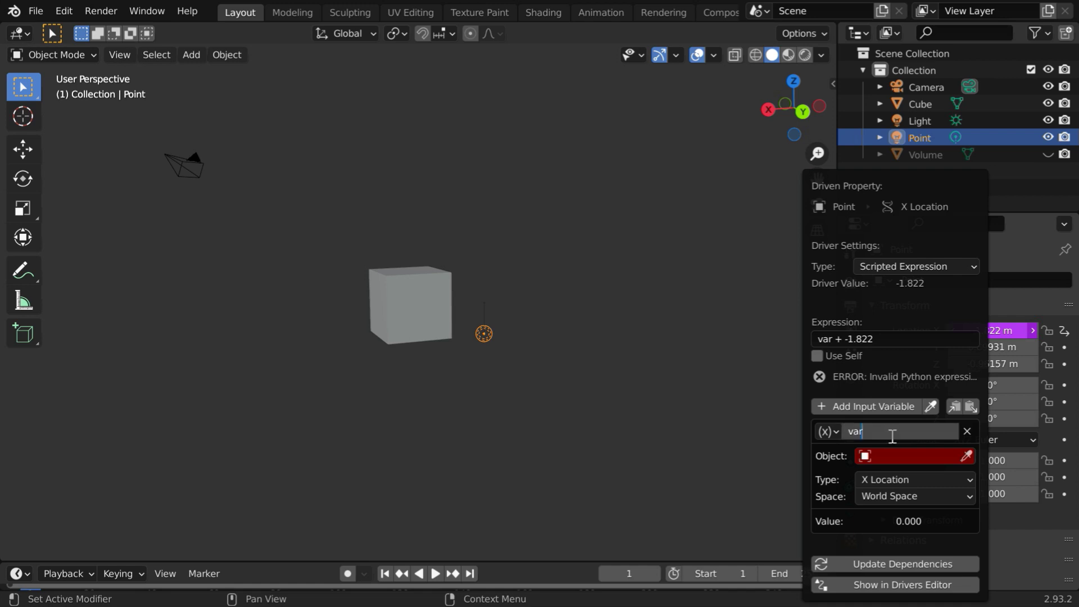
{"action": "type", "text": "1"}
{"action": "key", "text": "Return"}
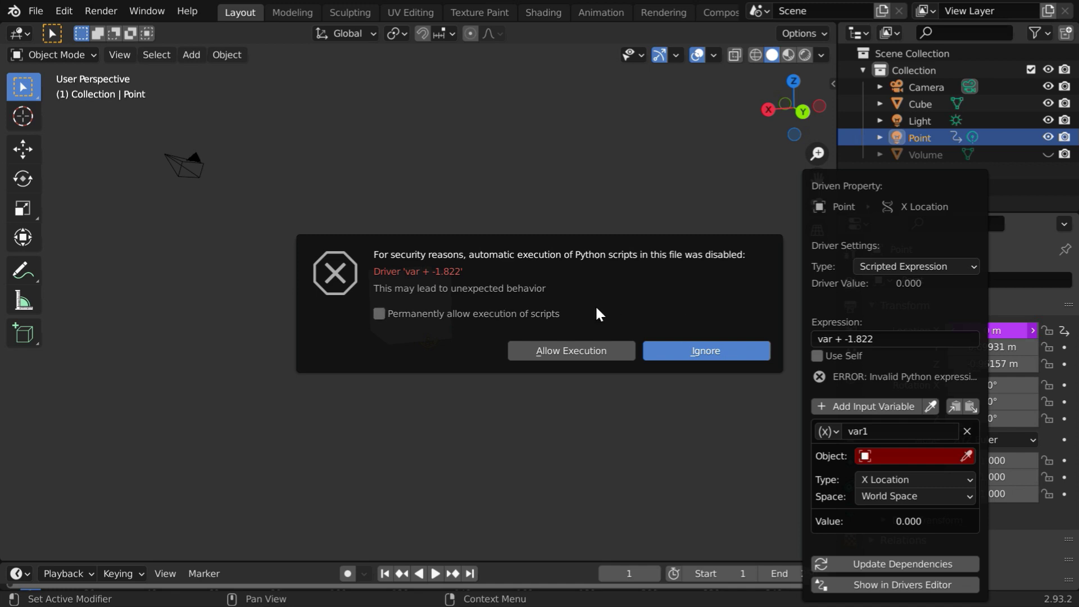
{"action": "left_click", "coordinate": [585, 354]}
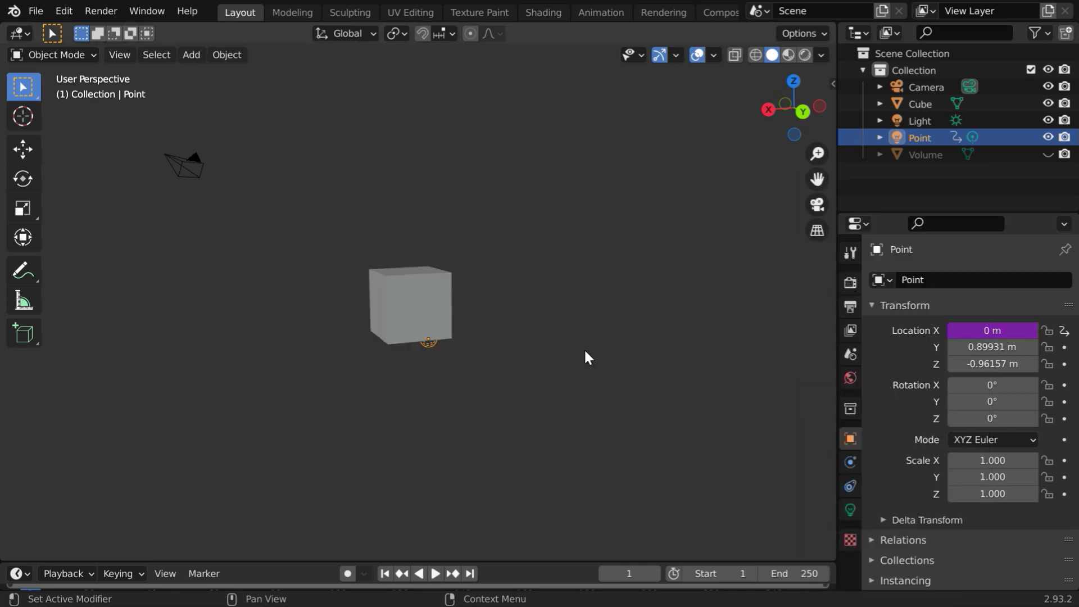
- Reopen the point light's X Location driver for editing and set Cube as the object of var1
{"action": "right_click", "coordinate": [994, 330]}
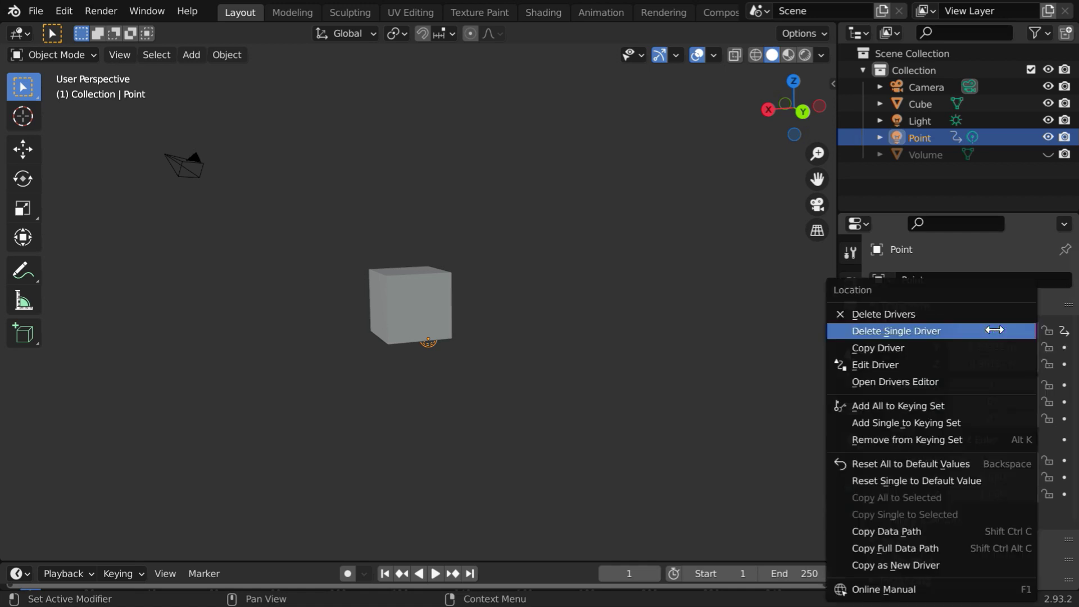
{"action": "left_click", "coordinate": [927, 365]}
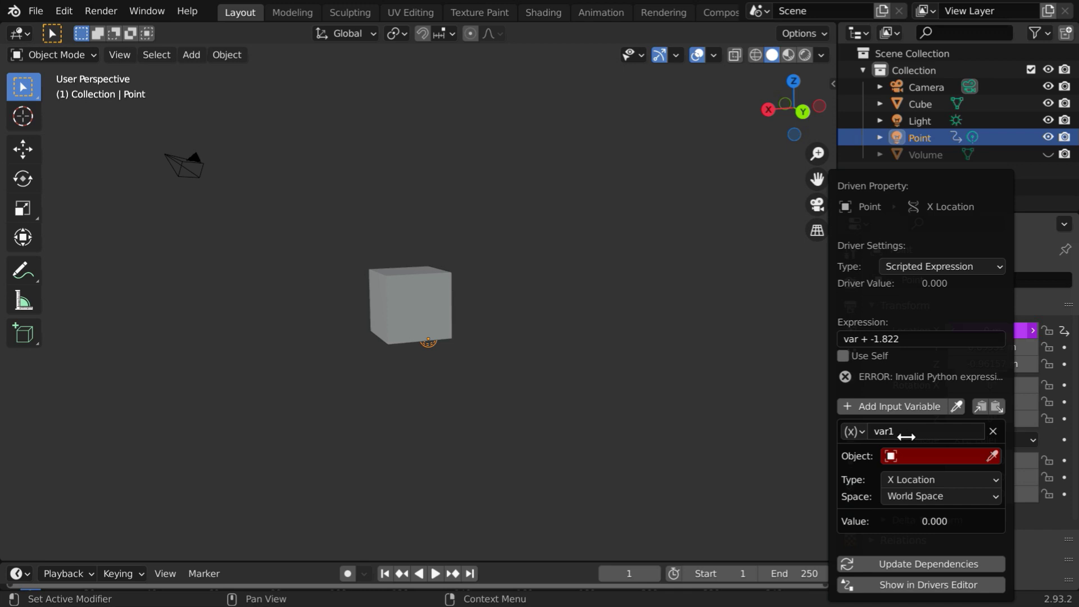
{"action": "left_click", "coordinate": [892, 456]}
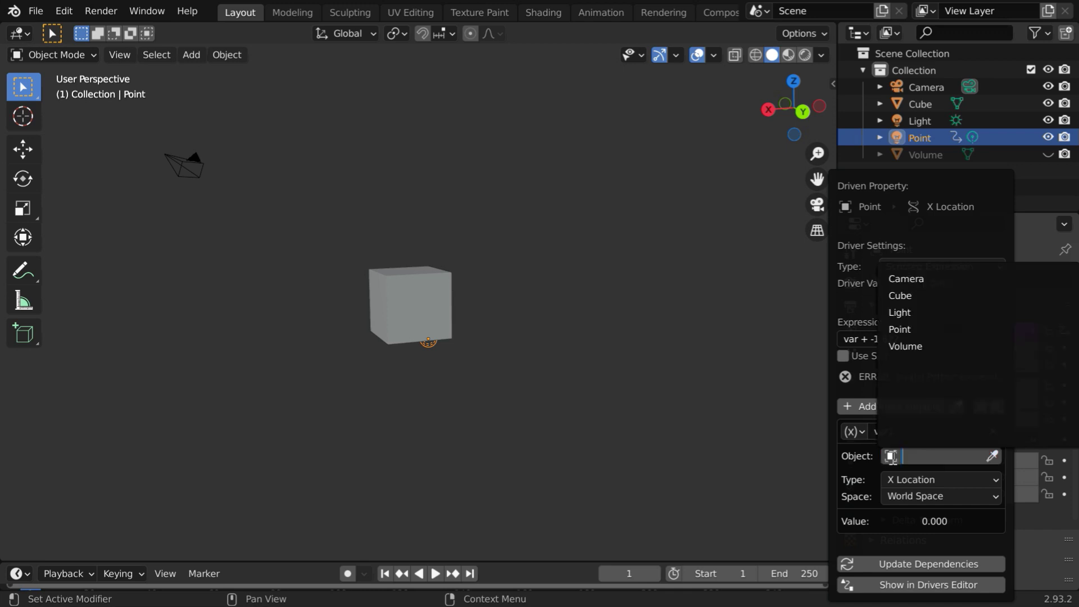
{"action": "left_click", "coordinate": [922, 297]}
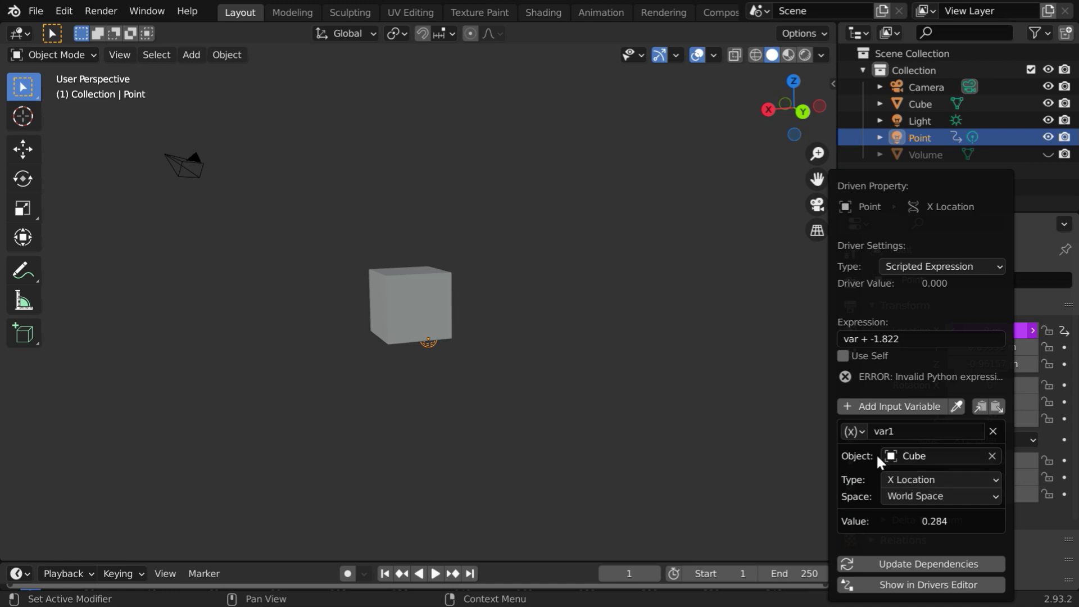
- Add a second Transform Channel input variable named var2 to the X Location driver, with Camera as its object
{"action": "left_click", "coordinate": [868, 405]}
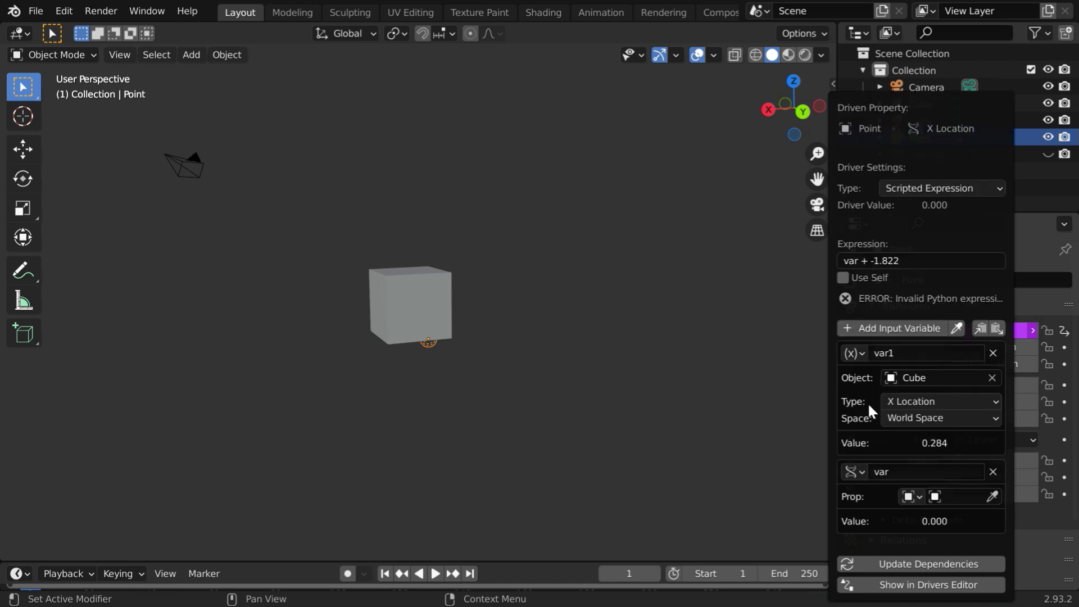
{"action": "left_click", "coordinate": [856, 472]}
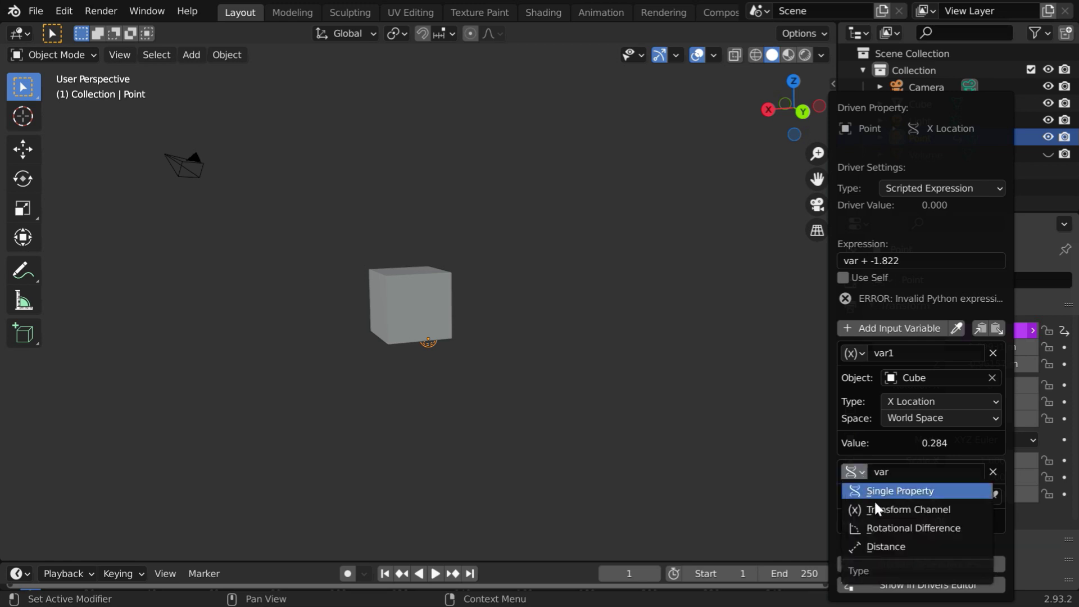
{"action": "left_click", "coordinate": [893, 510]}
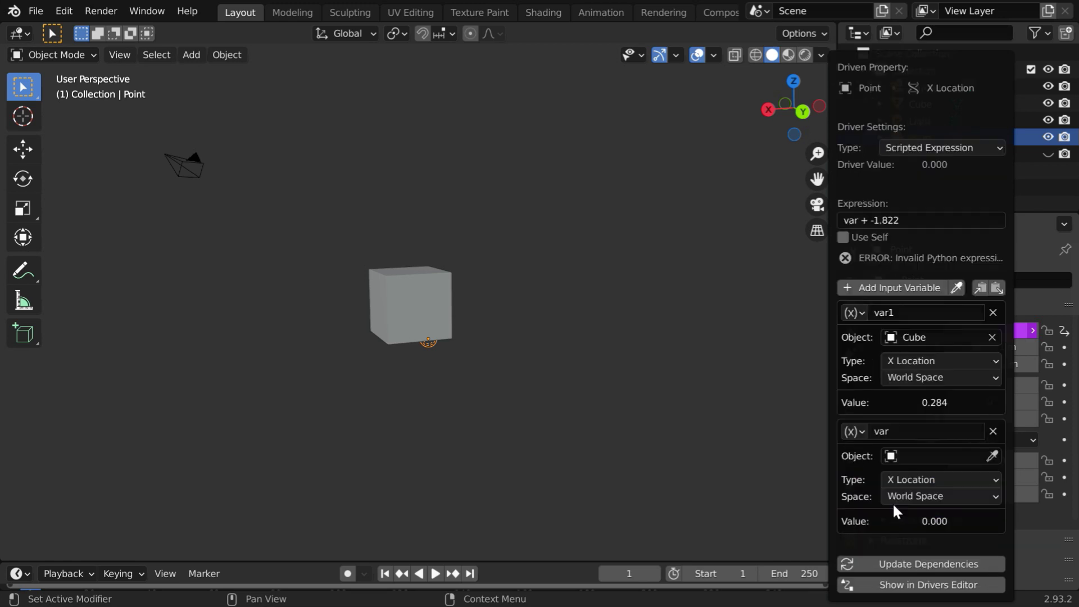
{"action": "left_click", "coordinate": [899, 433]}
{"action": "left_click", "coordinate": [904, 433]}
{"action": "type", "text": "2"}
{"action": "key", "text": "Return"}
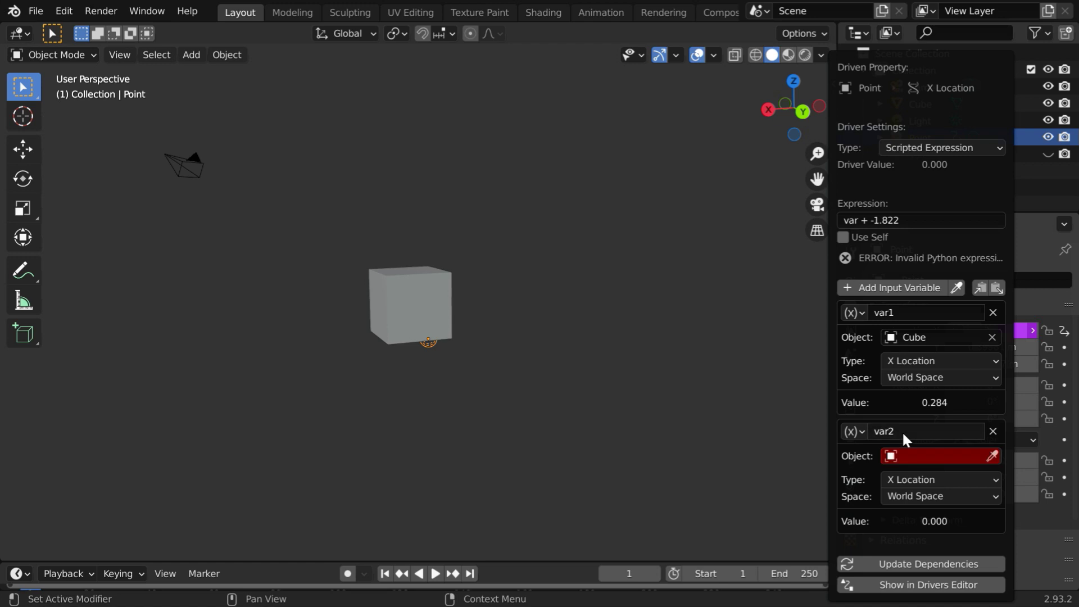
{"action": "left_click", "coordinate": [894, 456]}
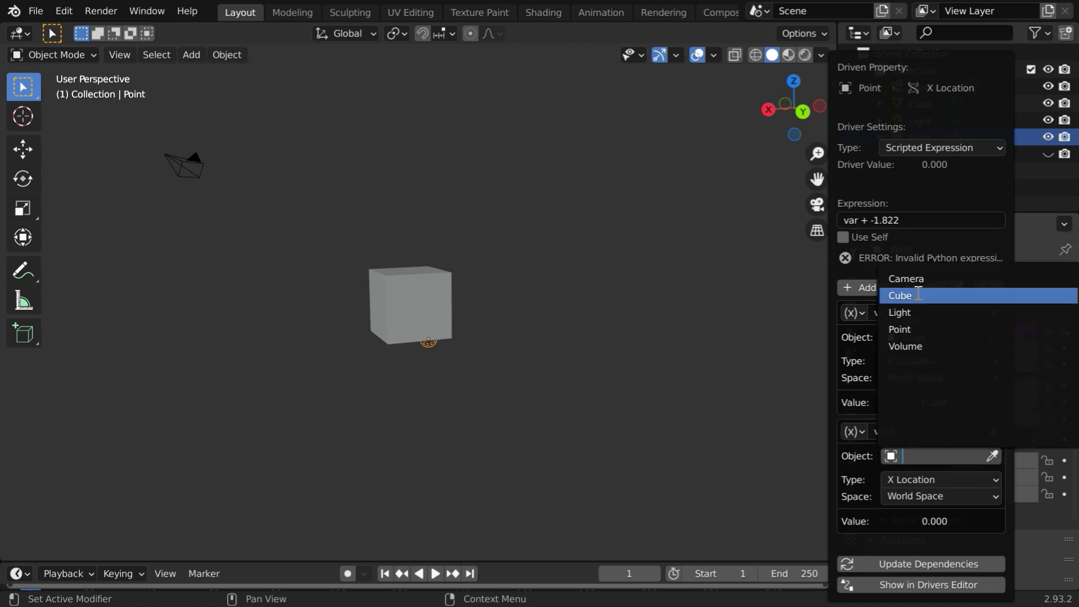
{"action": "left_click", "coordinate": [906, 279]}
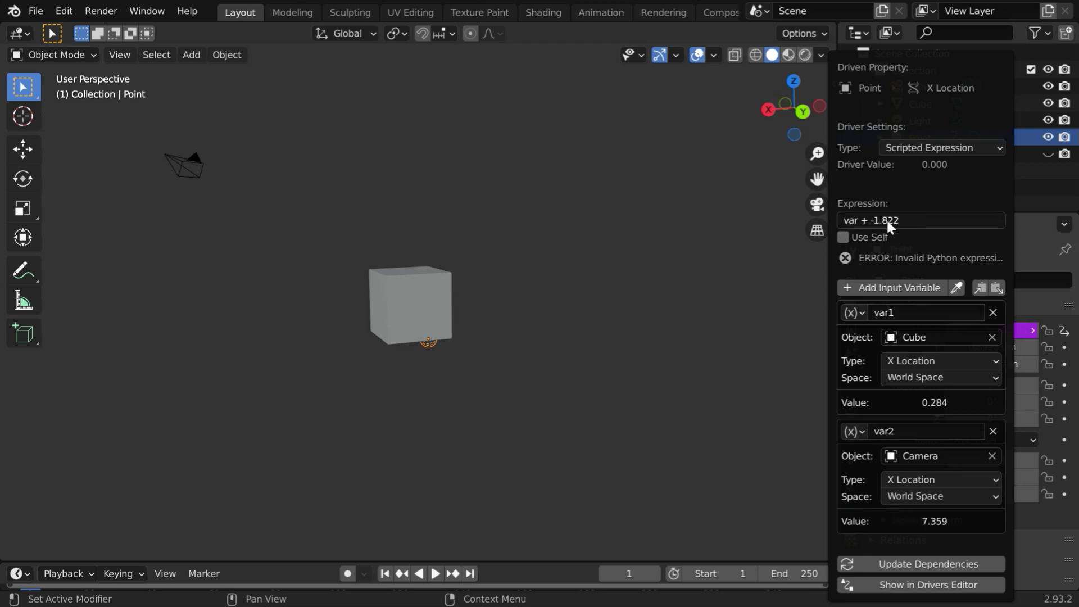
- Set the X Location driver's expression to var1+(var1-var2)/5
{"action": "left_click", "coordinate": [909, 220]}
{"action": "type", "text": "v"}
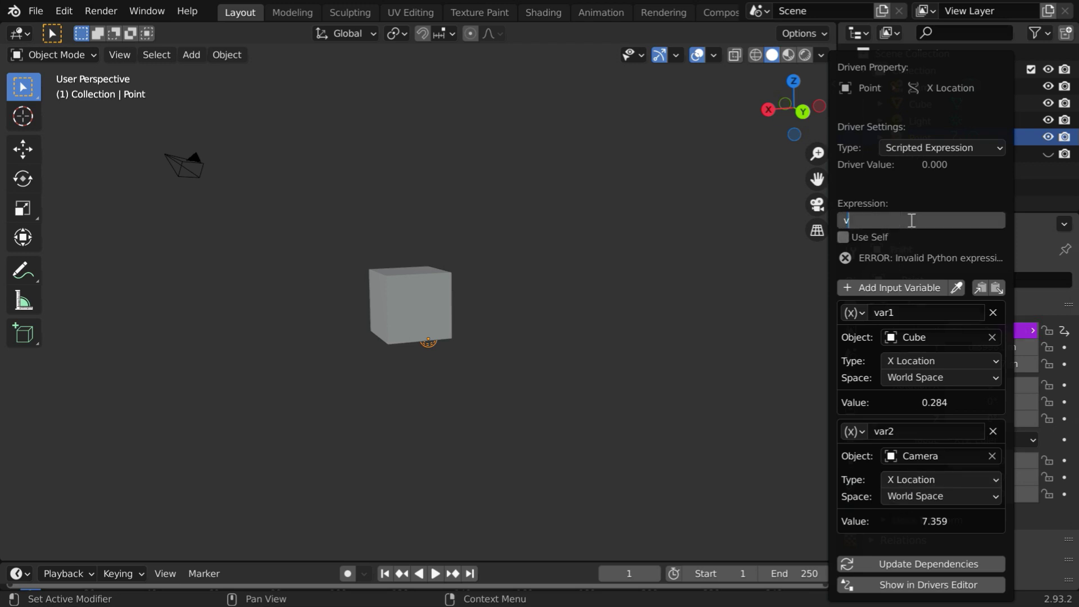
{"action": "type", "text": "ar1+(var1-var2)/5"}
{"action": "left_click", "coordinate": [846, 219]}
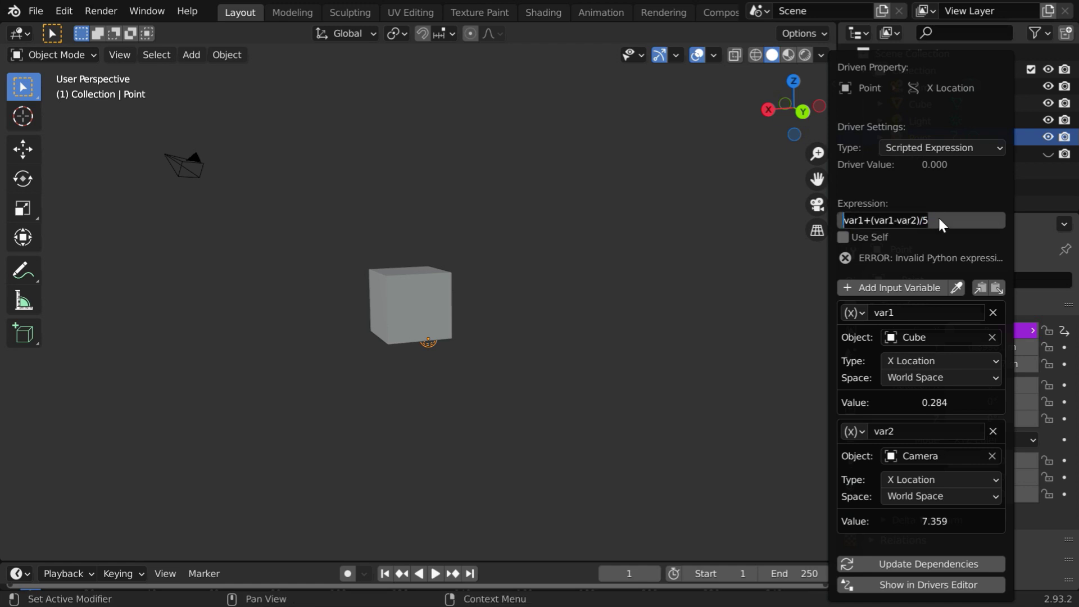
{"action": "key", "text": "Return"}
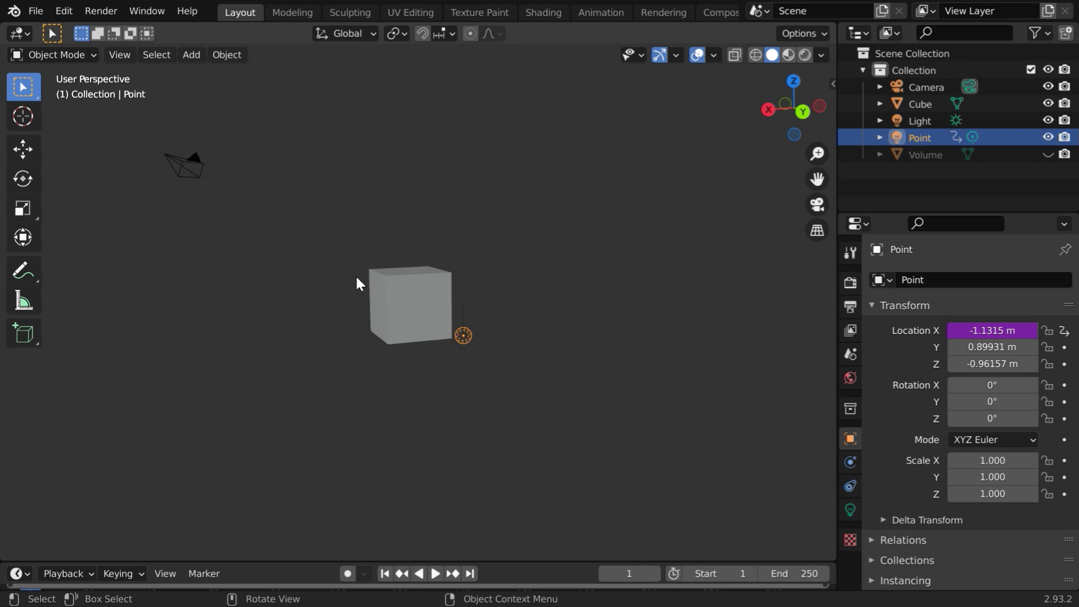
- Add a driver to the point light's Y location, with variable var1 reading the Cube's Y Location
{"action": "right_click", "coordinate": [984, 347]}
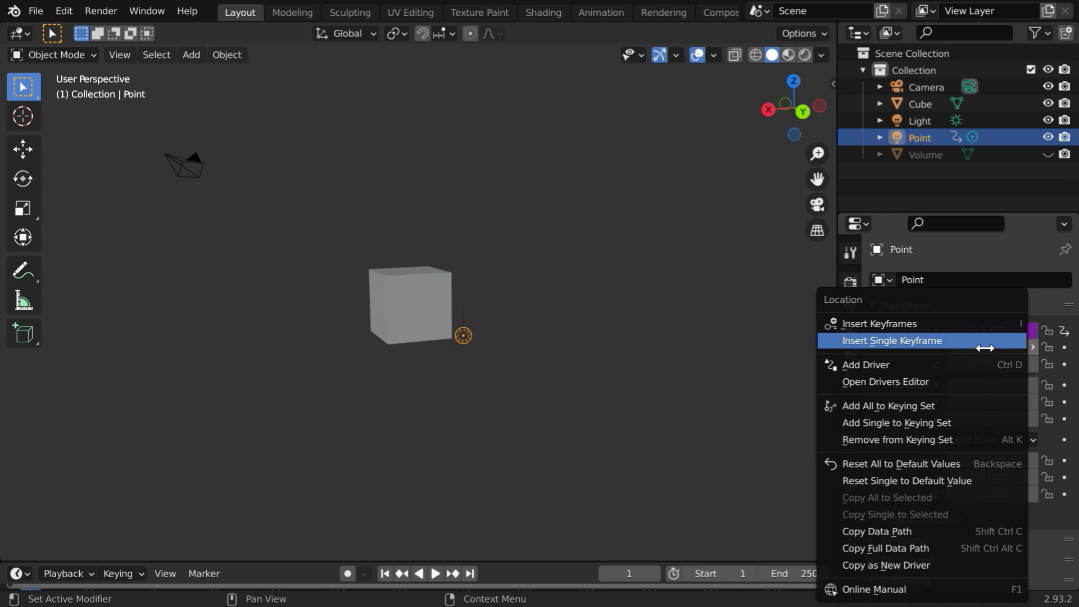
{"action": "left_click", "coordinate": [868, 366]}
{"action": "left_click", "coordinate": [865, 431]}
{"action": "type", "text": "var1"}
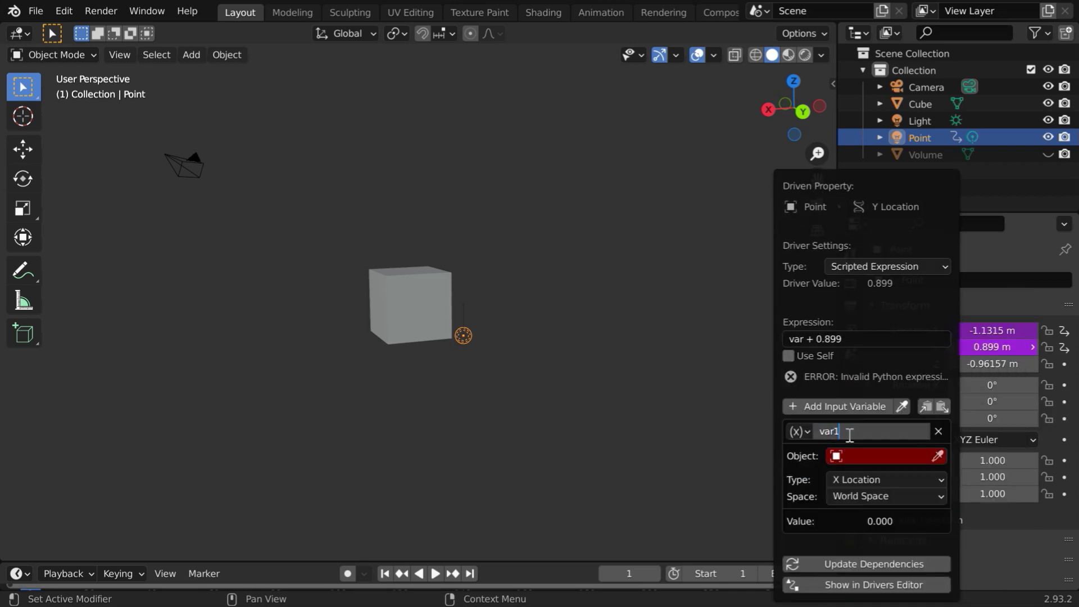
{"action": "key", "text": "Return"}
{"action": "left_click", "coordinate": [877, 456]}
{"action": "left_click", "coordinate": [870, 300]}
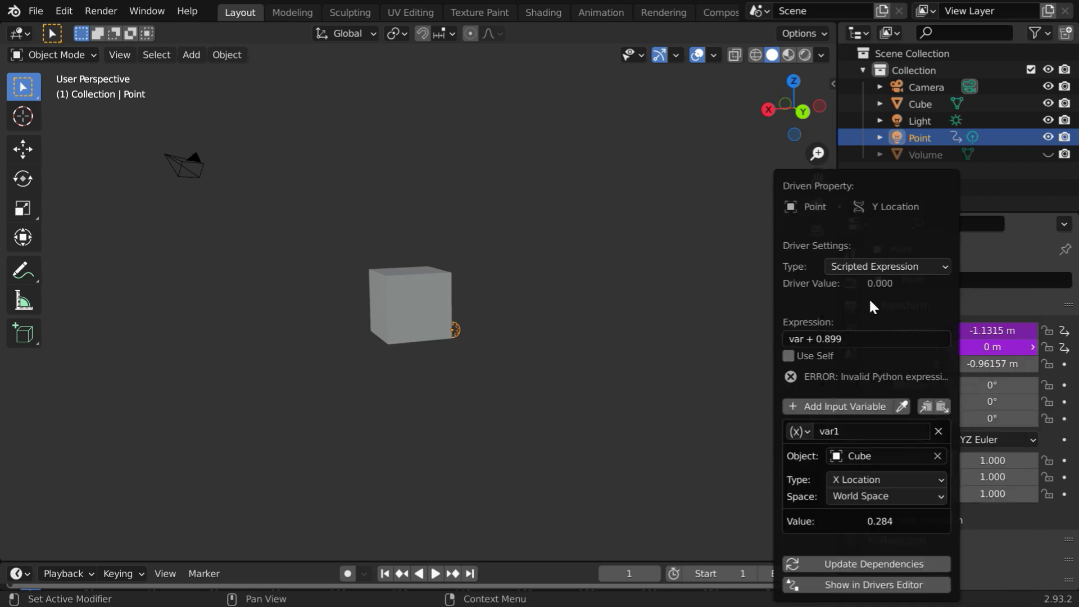
{"action": "left_click", "coordinate": [875, 478]}
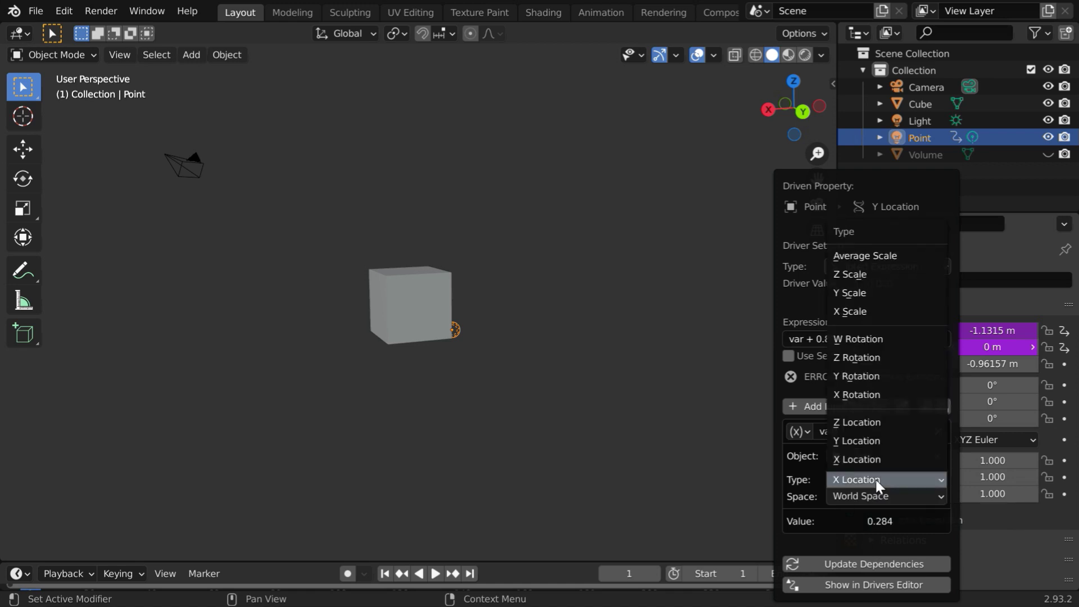
{"action": "left_click", "coordinate": [852, 441]}
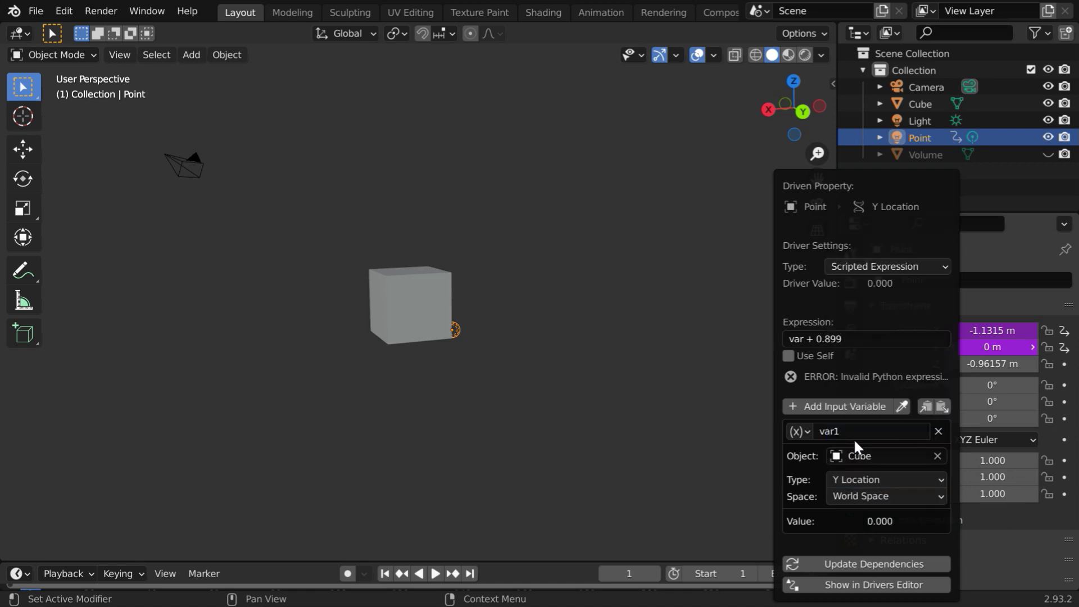
- Add a second Transform Channel variable var2 to the Y Location driver, reading the Camera's Y Location
{"action": "left_click", "coordinate": [820, 407]}
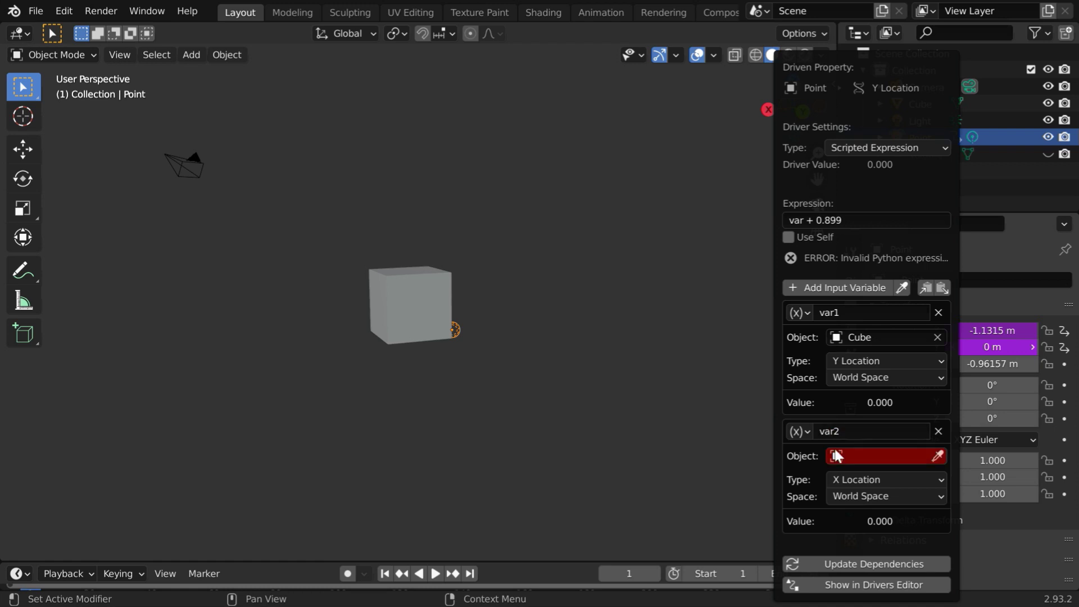
{"action": "left_click", "coordinate": [836, 456]}
{"action": "left_click", "coordinate": [849, 277]}
{"action": "left_click", "coordinate": [877, 478]}
{"action": "left_click", "coordinate": [879, 454]}
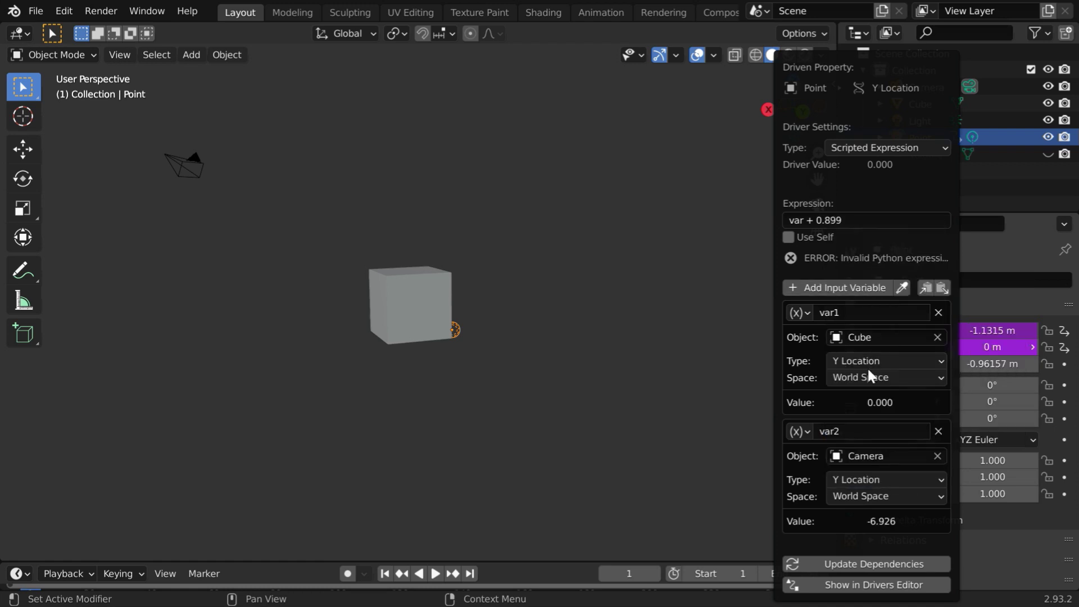
- Set the Y Location driver's expression to var1+(var1-var2)/5
{"action": "left_click", "coordinate": [852, 220]}
{"action": "type", "text": "var1+(var1-var2)*5"}
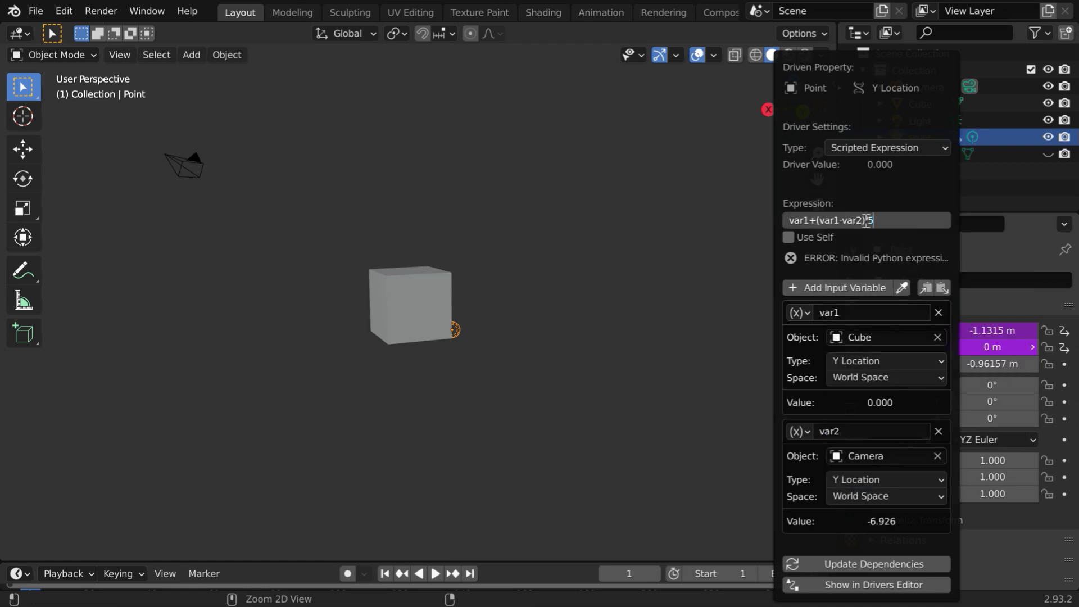
{"action": "key", "text": "Return"}
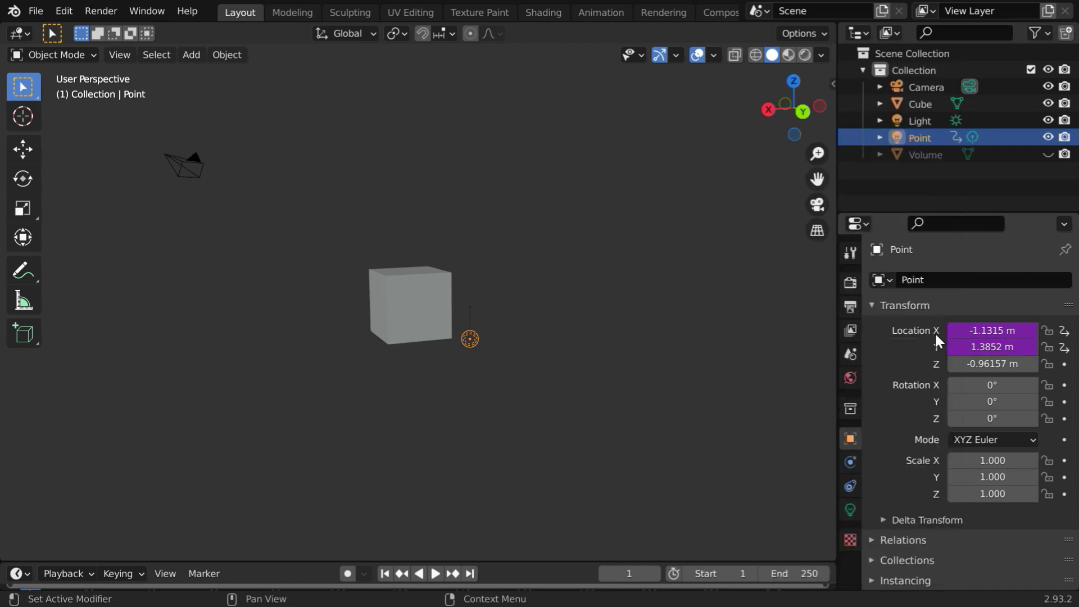
- Add a driver to the point light's Z location, with variable var1 reading the Cube's Z Location
{"action": "right_click", "coordinate": [983, 363]}
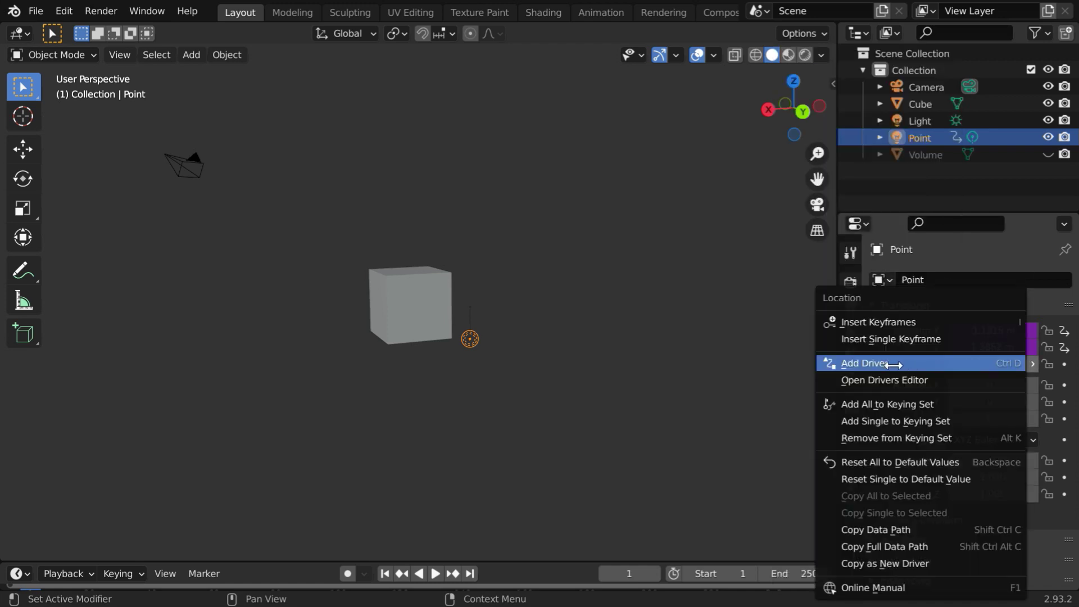
{"action": "left_click", "coordinate": [931, 364]}
{"action": "left_click", "coordinate": [887, 431]}
{"action": "key", "text": "Return"}
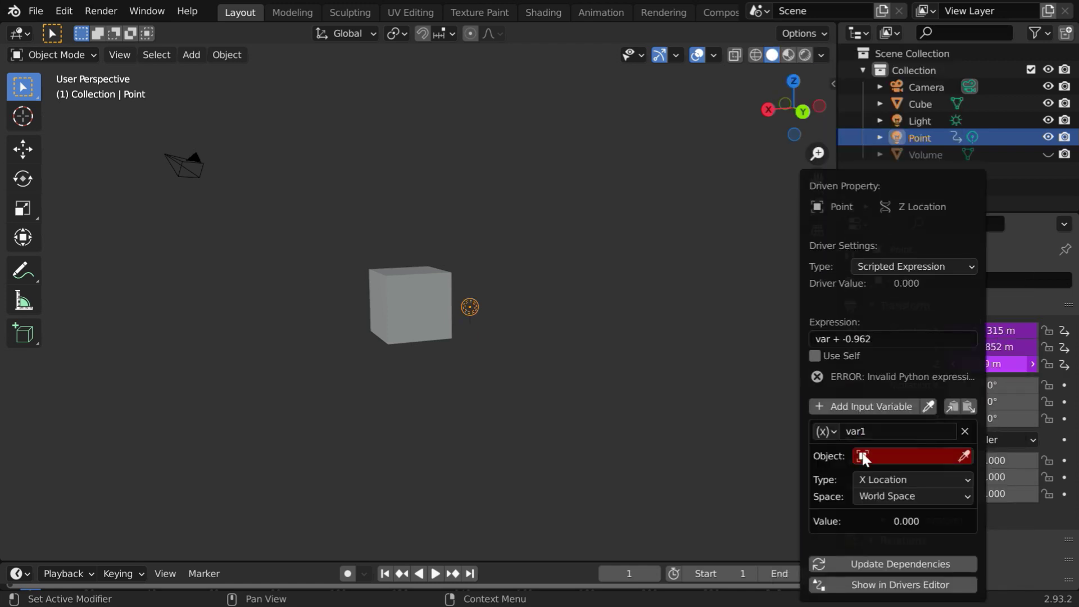
{"action": "left_click", "coordinate": [910, 456]}
{"action": "left_click", "coordinate": [875, 319]}
{"action": "left_click", "coordinate": [878, 479]}
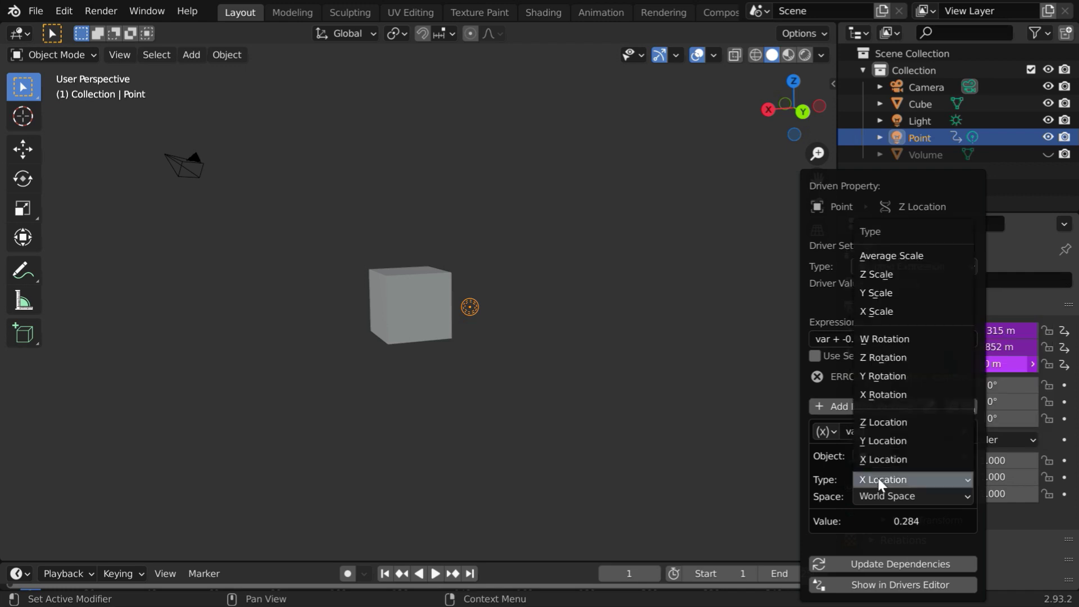
{"action": "left_click", "coordinate": [884, 422]}
- Add a second Transform Channel variable var2 to the Z Location driver, reading the Camera's Z Location
{"action": "left_click", "coordinate": [865, 405]}
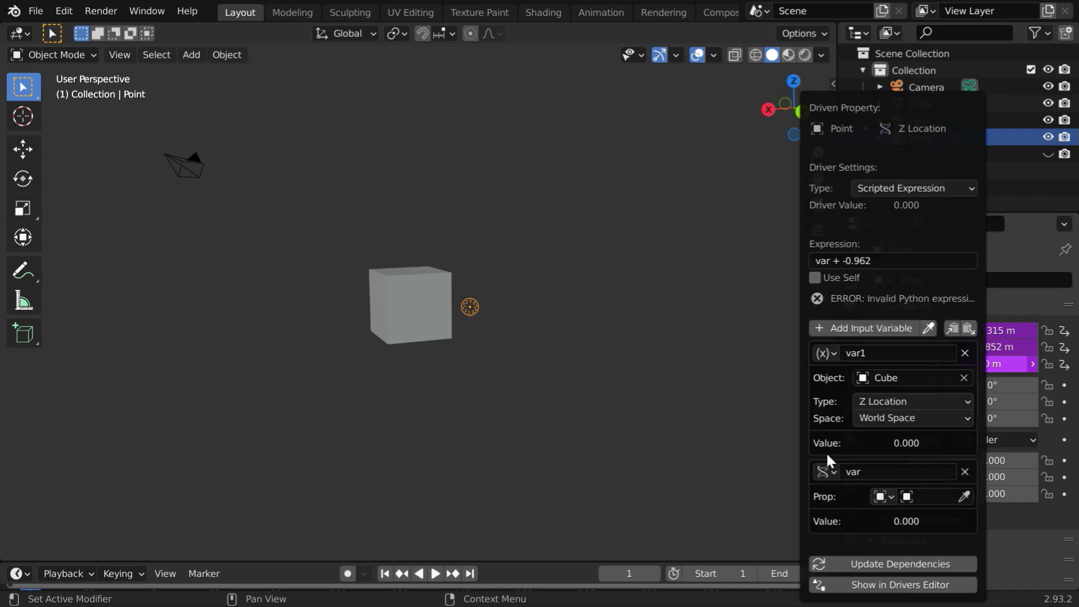
{"action": "left_click", "coordinate": [822, 472]}
{"action": "left_click", "coordinate": [891, 508]}
{"action": "left_click", "coordinate": [870, 433]}
{"action": "type", "text": "2"}
{"action": "left_click", "coordinate": [868, 455]}
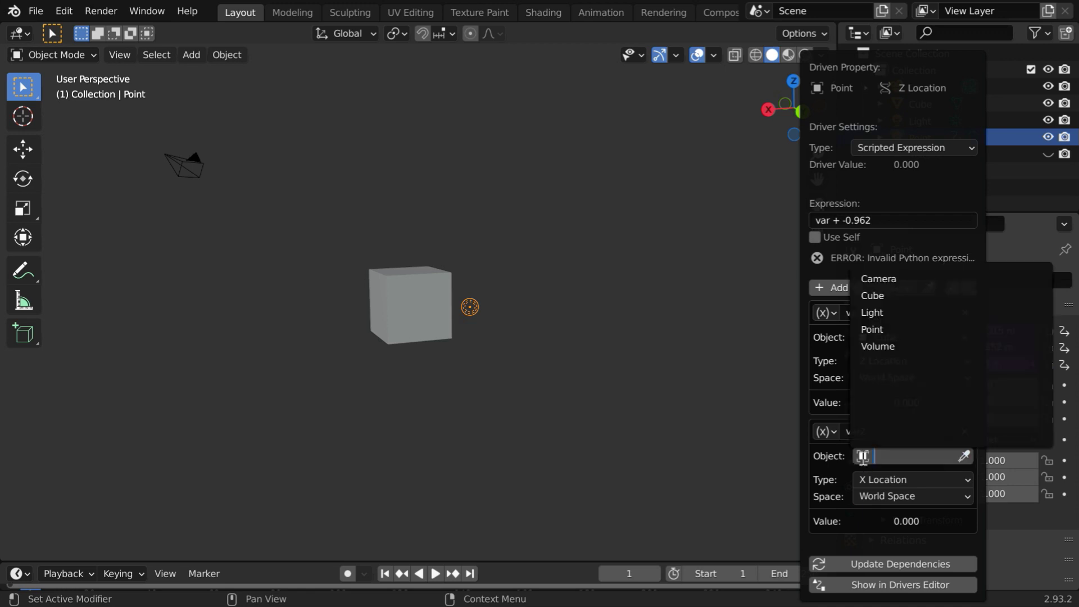
{"action": "left_click", "coordinate": [868, 279]}
{"action": "left_click", "coordinate": [879, 477]}
{"action": "left_click", "coordinate": [888, 416]}
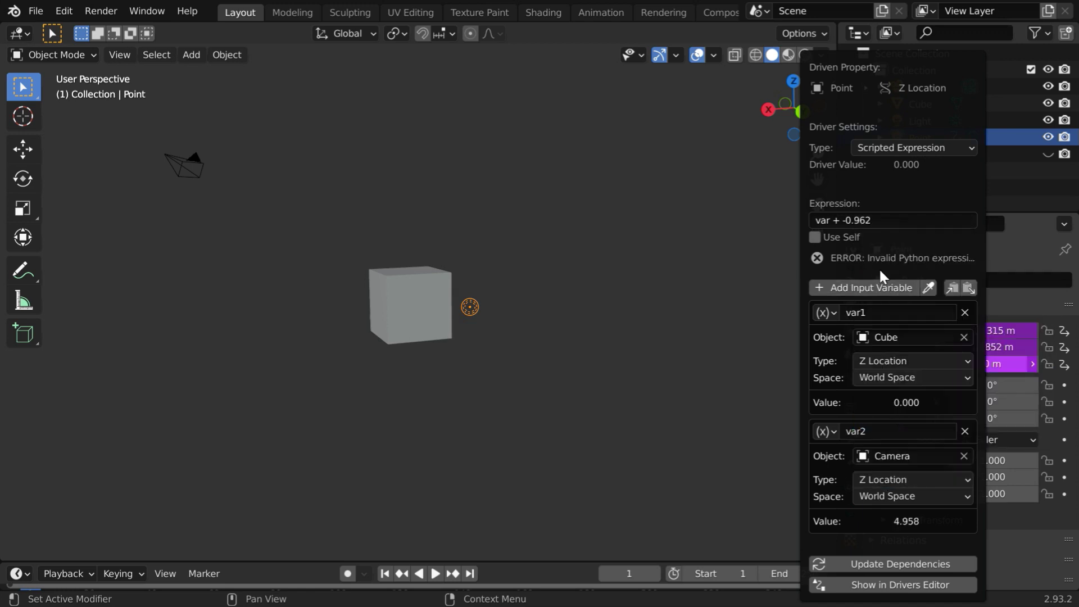
- Set the Z Location driver's expression to var1+(var1-var2)/5
{"action": "left_click", "coordinate": [881, 220]}
{"action": "type", "text": "var1+(var1-var2)/5"}
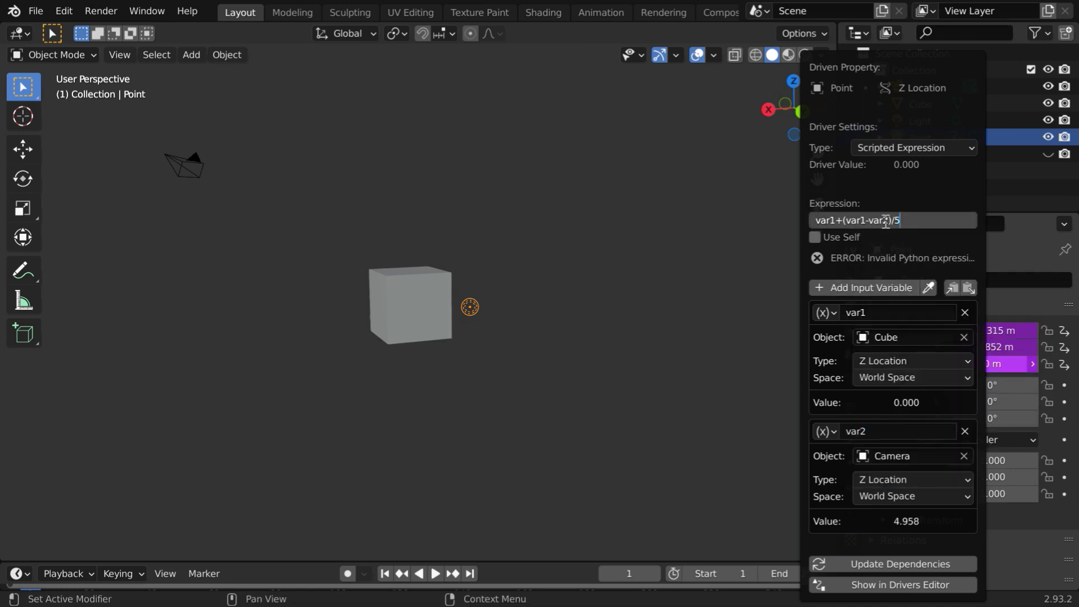
{"action": "key", "text": "Return"}
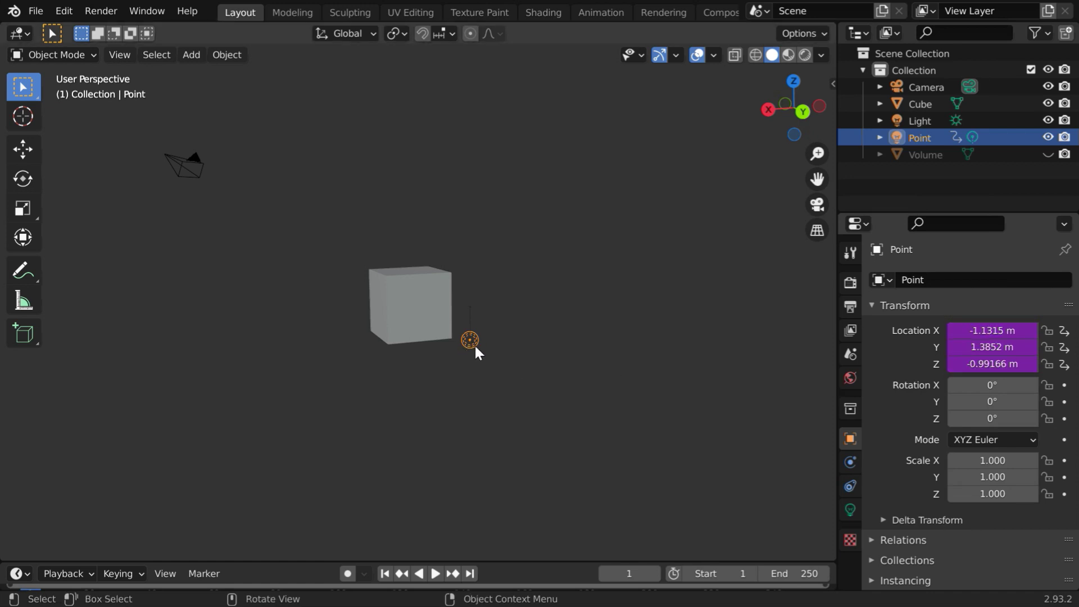
- Select the cube and move it along the X axis to about -3.13 m to test the light's drivers
{"action": "left_click", "coordinate": [393, 333]}
{"action": "left_click", "coordinate": [22, 149]}
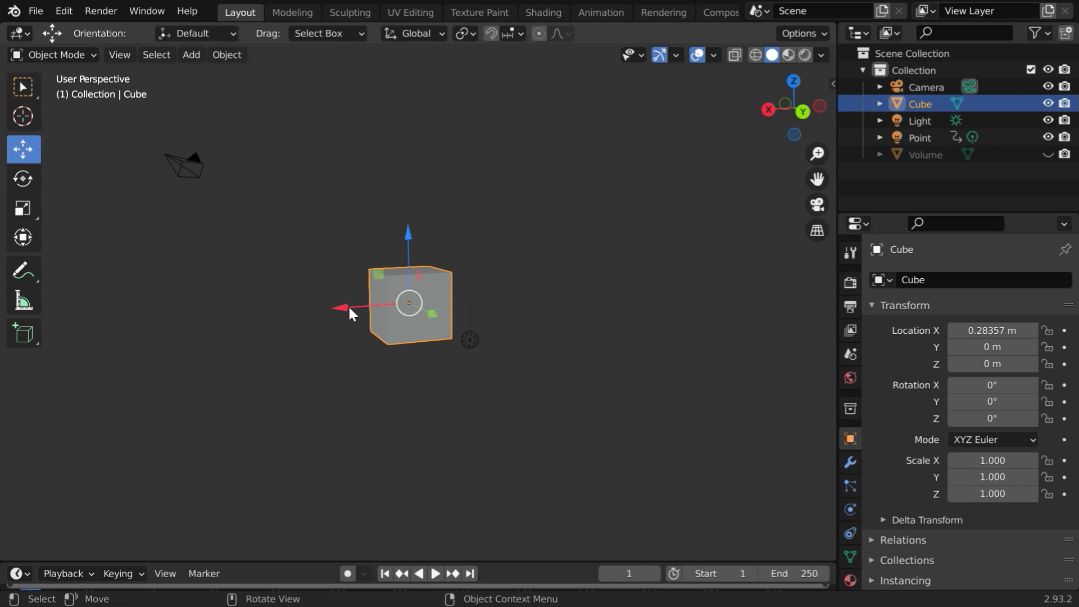
{"action": "left_click_drag", "start_coordinate": [340, 307], "coordinate": [450, 304]}
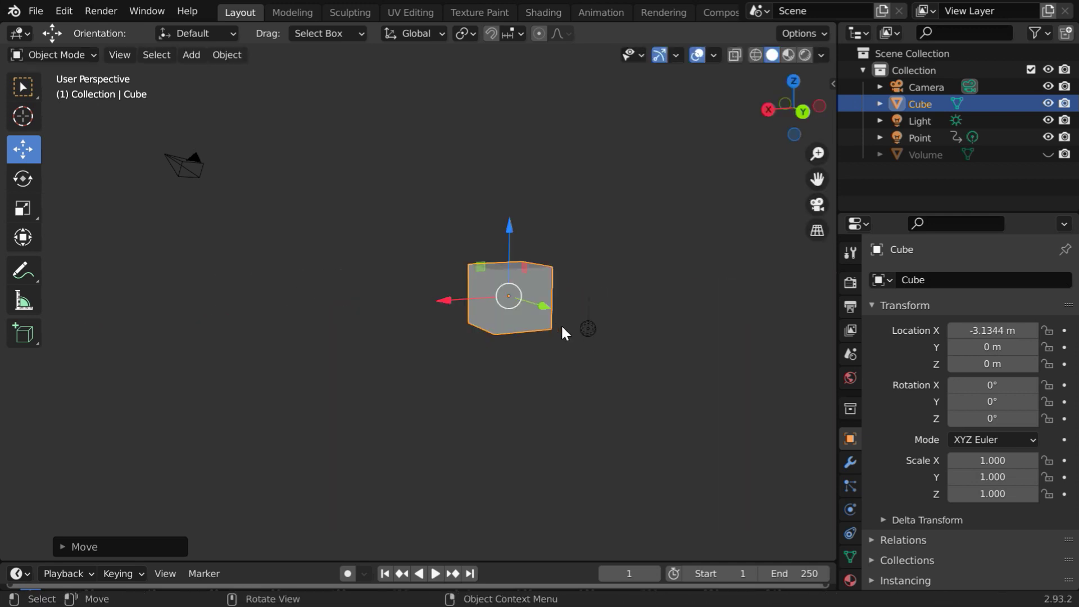
- Move the cube up along the Z axis to about 1.4 m to test how the point light follows it
{"action": "scroll", "coordinate": [419, 353], "scroll_direction": "down", "scroll_amount": 3}
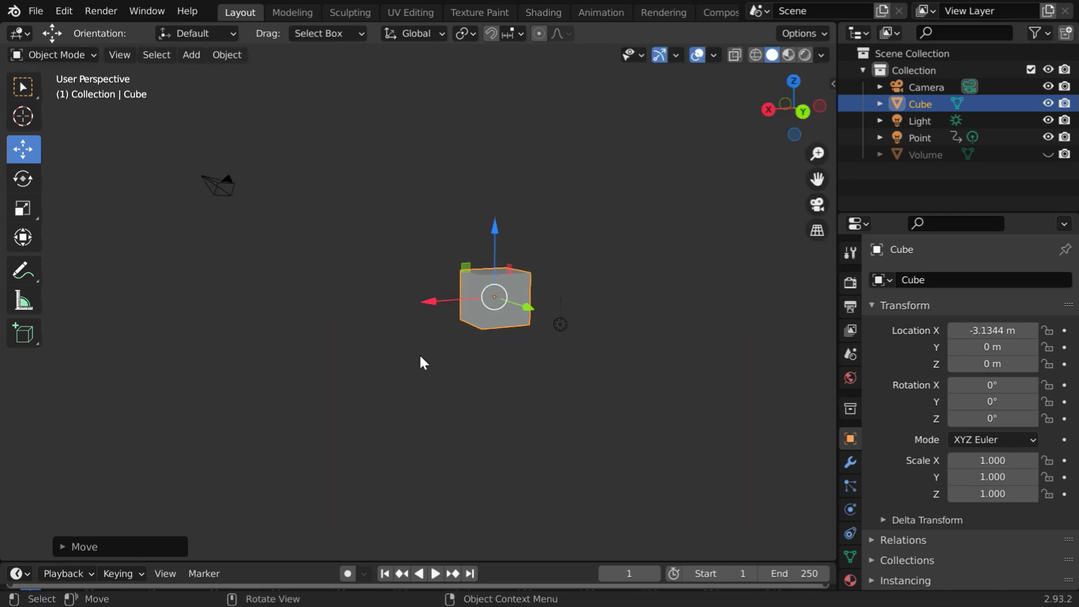
{"action": "middle_click_drag", "start_coordinate": [377, 355], "coordinate": [687, 380]}
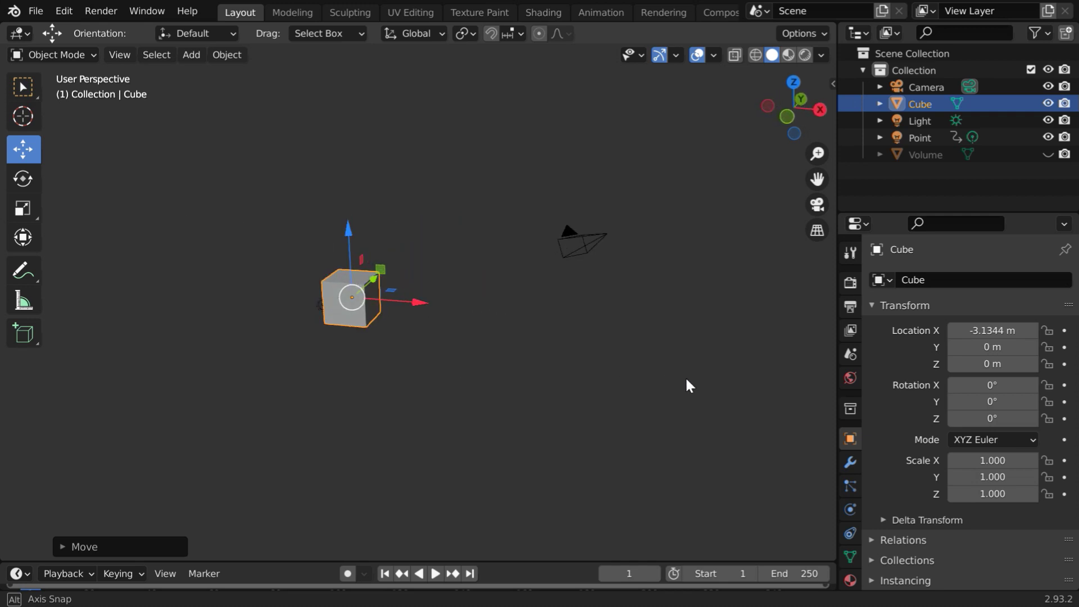
{"action": "middle_click_drag", "start_coordinate": [405, 397], "coordinate": [424, 385]}
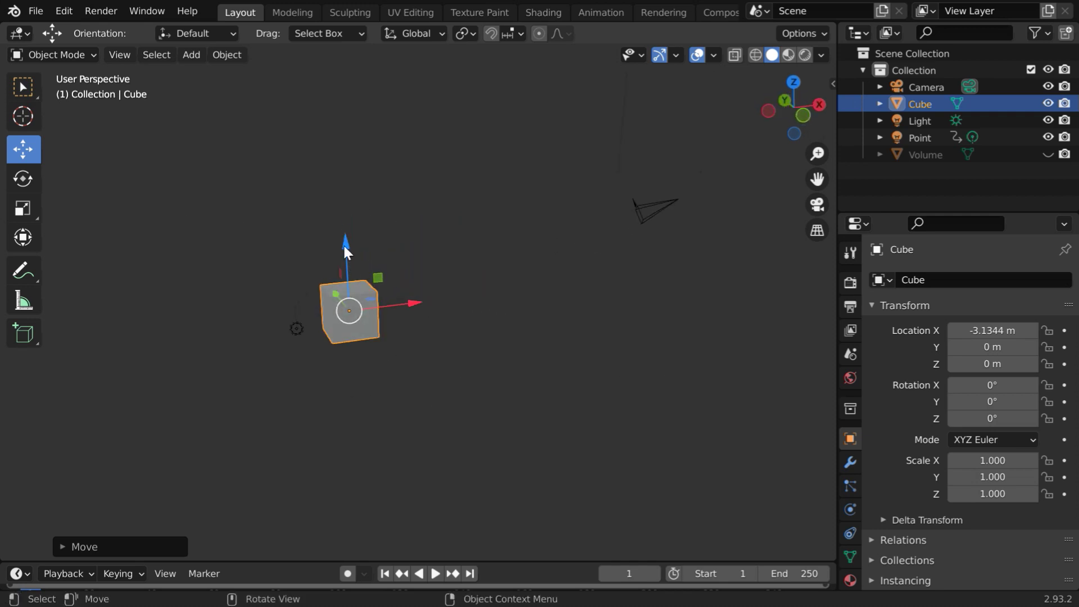
{"action": "left_click_drag", "start_coordinate": [344, 247], "coordinate": [336, 193]}
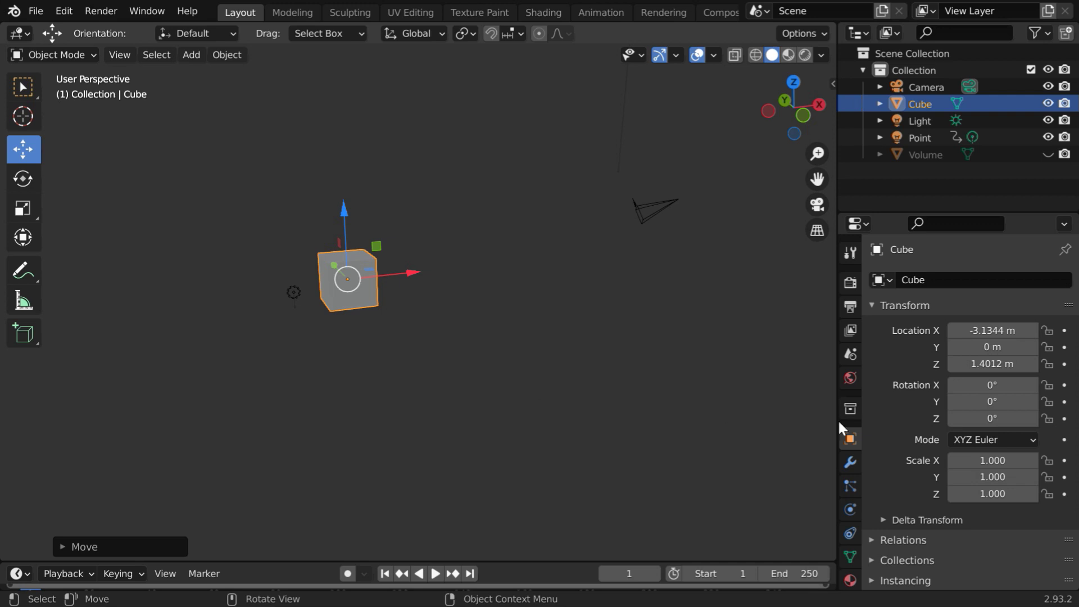
- Reset the cube's X, Y and Z location to 0 m and return to the Select Box tool
{"action": "left_click_drag", "start_coordinate": [990, 331], "coordinate": [990, 331]}
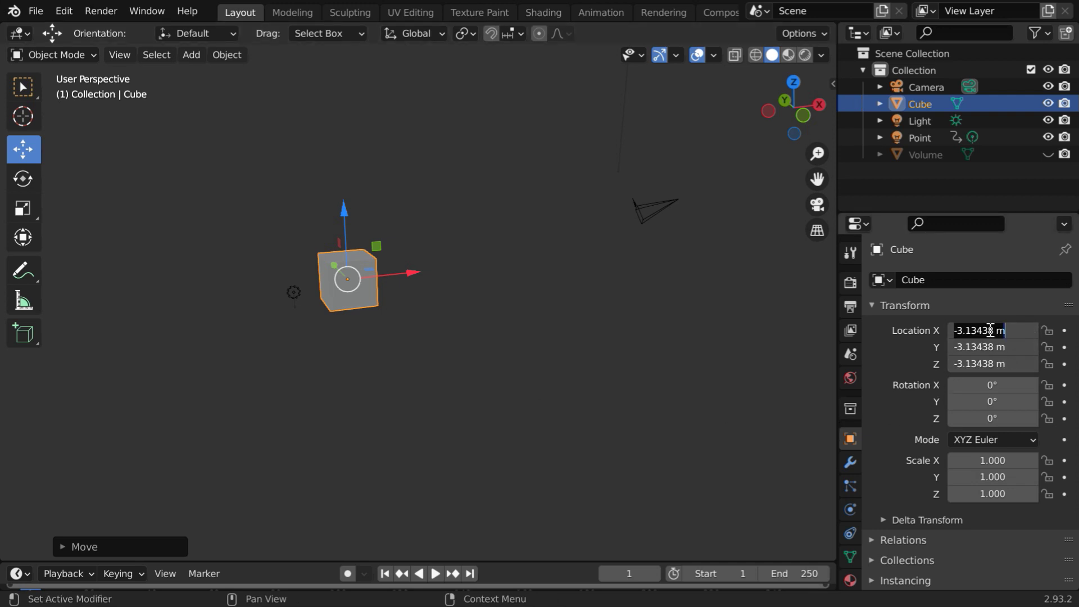
{"action": "type", "text": "0"}
{"action": "key", "text": "Return"}
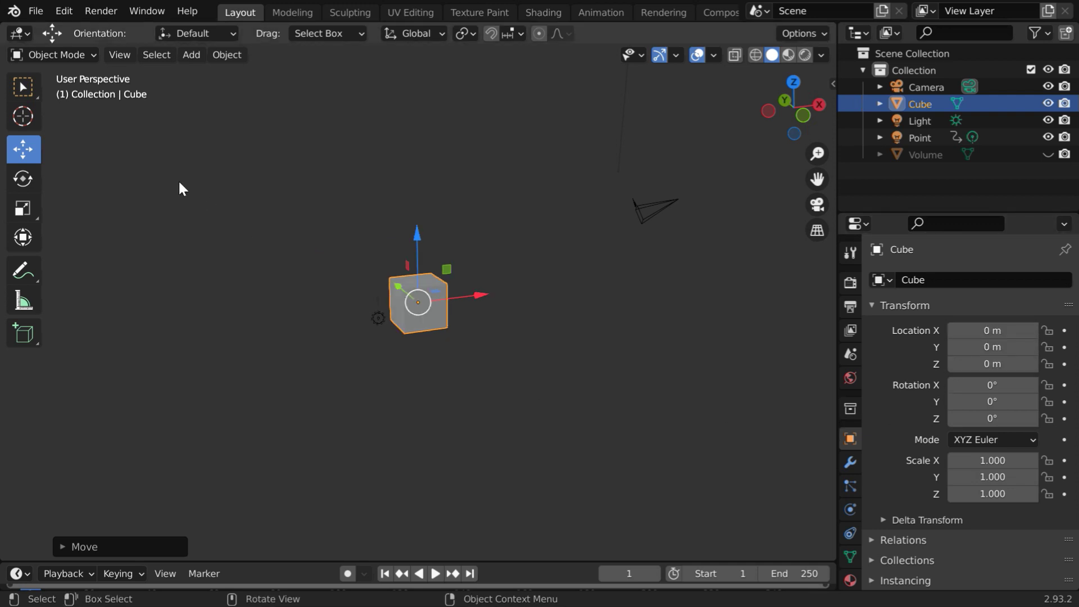
{"action": "left_click", "coordinate": [25, 86]}
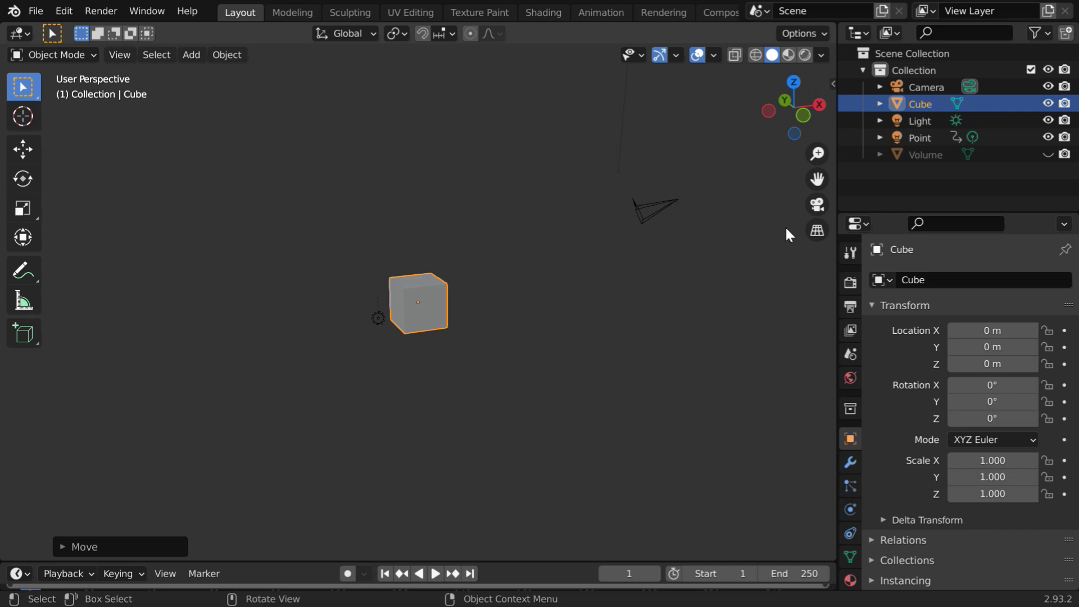
- Show the scene through the camera in Rendered shading and unhide the Volume object to check the glow
{"action": "left_click", "coordinate": [816, 204]}
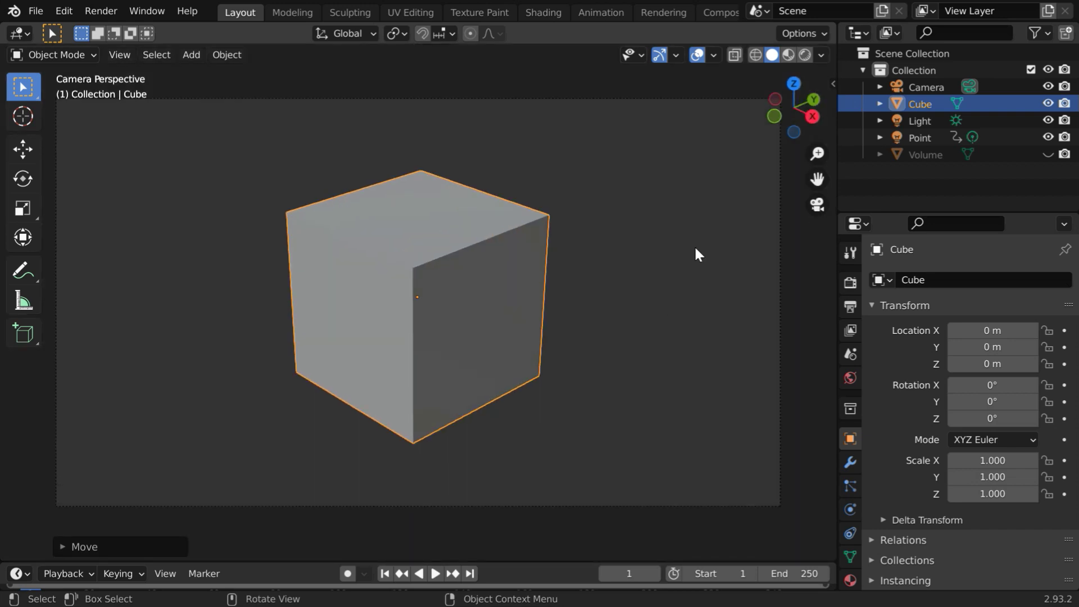
{"action": "left_click", "coordinate": [805, 54]}
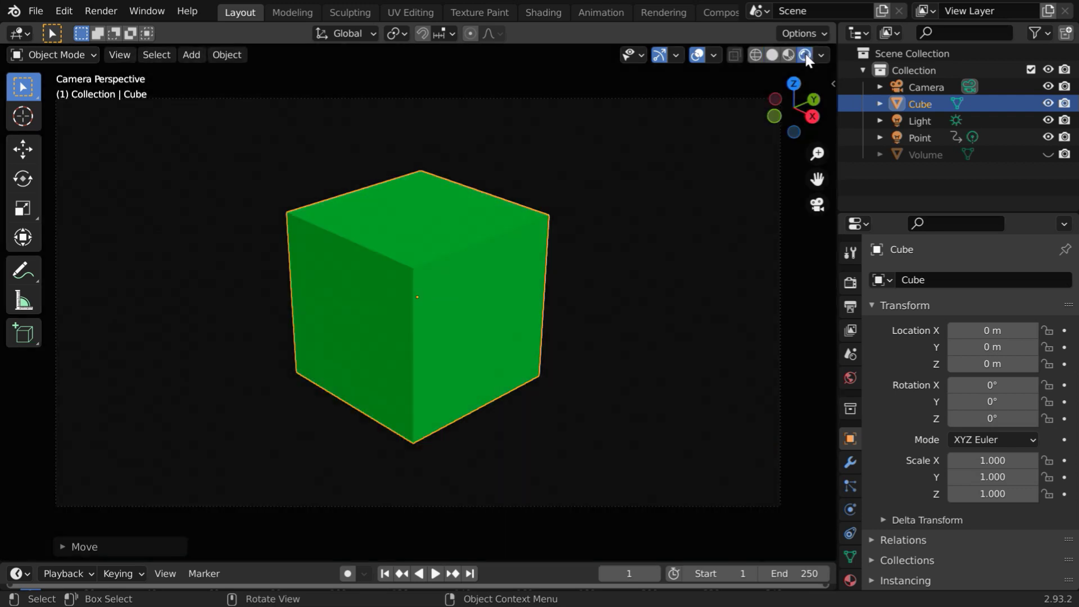
{"action": "left_click", "coordinate": [1047, 153]}
{"action": "scroll", "coordinate": [446, 377], "scroll_direction": "down", "scroll_amount": 1}
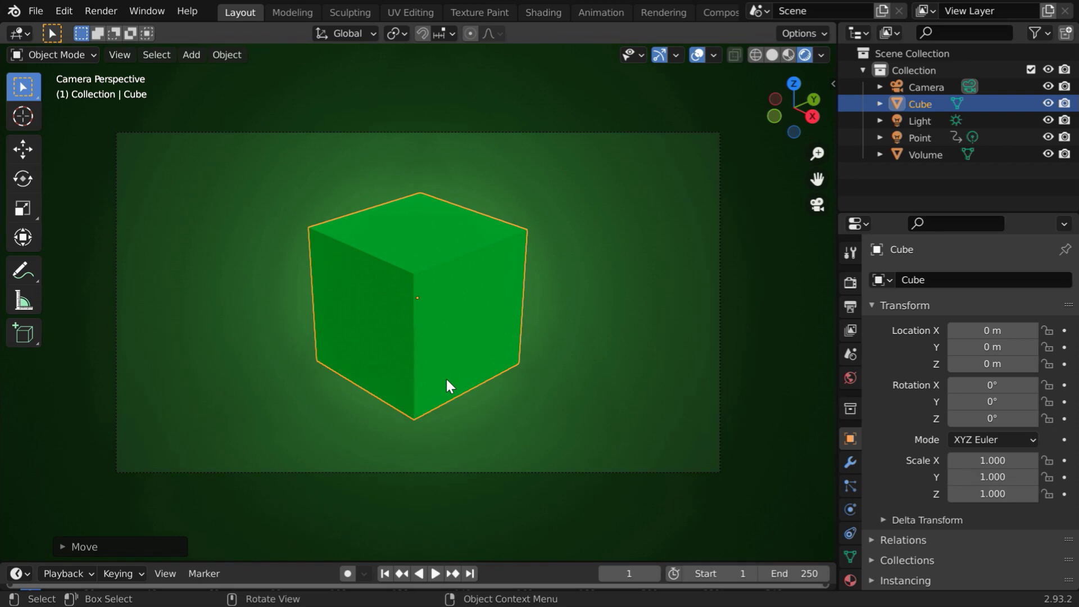
{"action": "scroll", "coordinate": [446, 380], "scroll_direction": "down", "scroll_amount": 1}
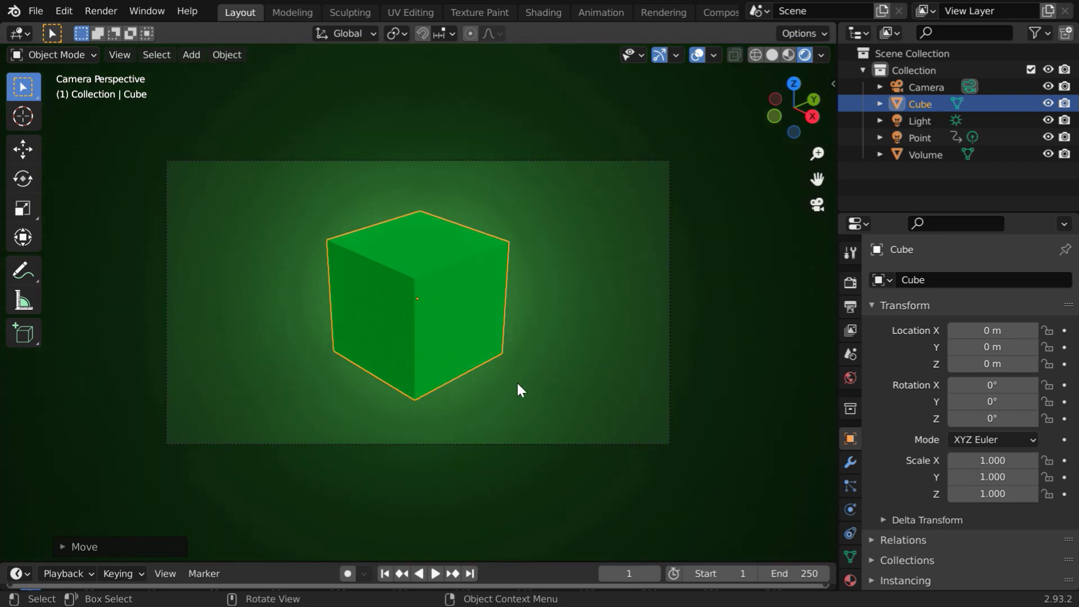
{"action": "scroll", "coordinate": [518, 384], "scroll_direction": "up", "scroll_amount": 3}
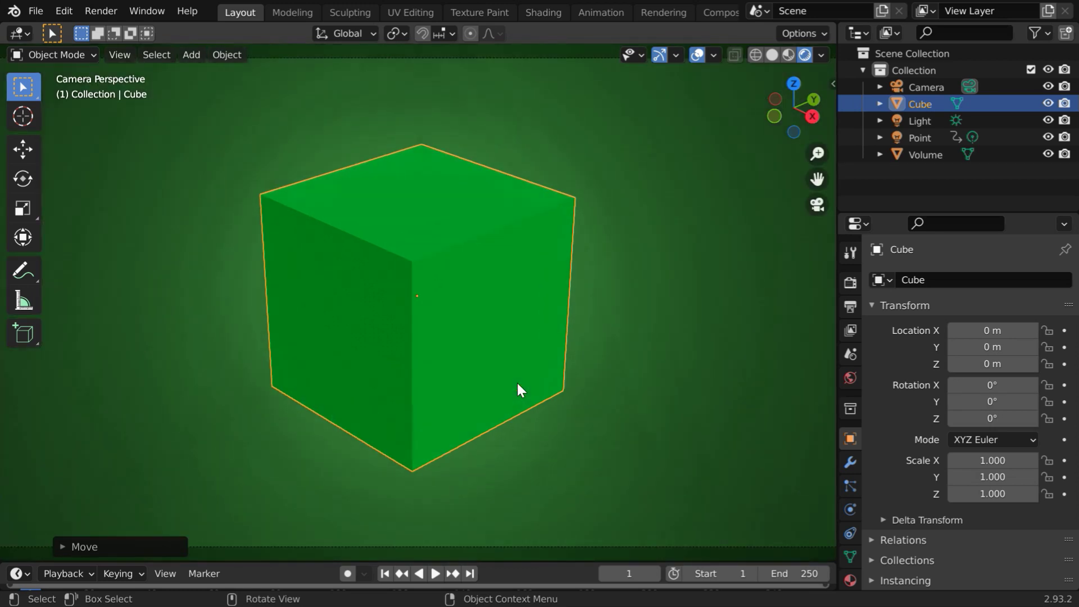
- Enable the Camera to View lock and pull the camera back until the cube is much smaller in the frame
{"action": "key", "text": "n"}
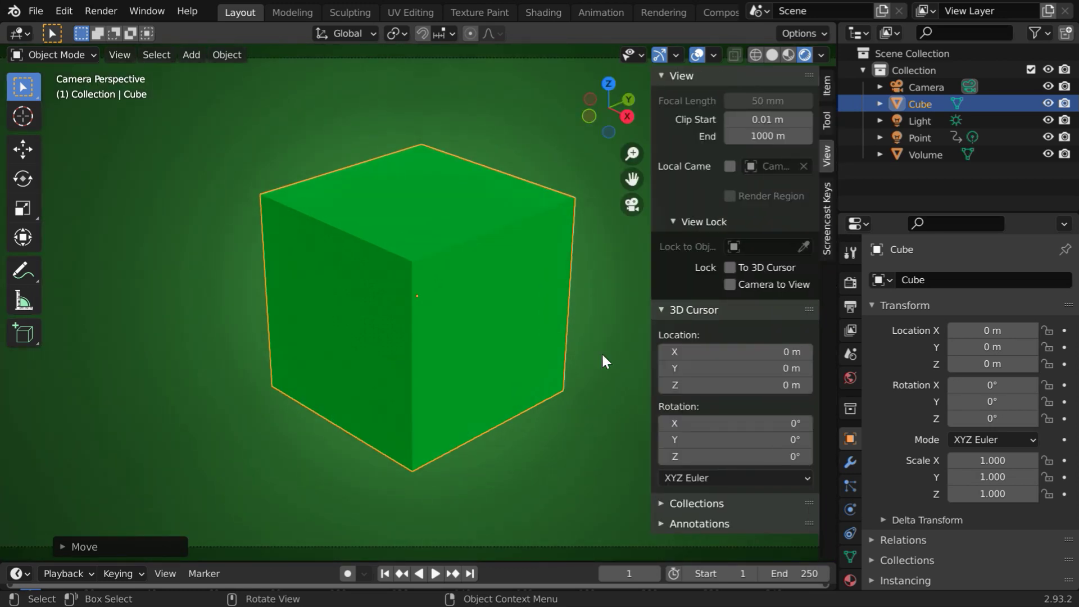
{"action": "left_click", "coordinate": [759, 284]}
{"action": "key", "text": "n"}
{"action": "scroll", "coordinate": [590, 328], "scroll_direction": "down", "scroll_amount": 1}
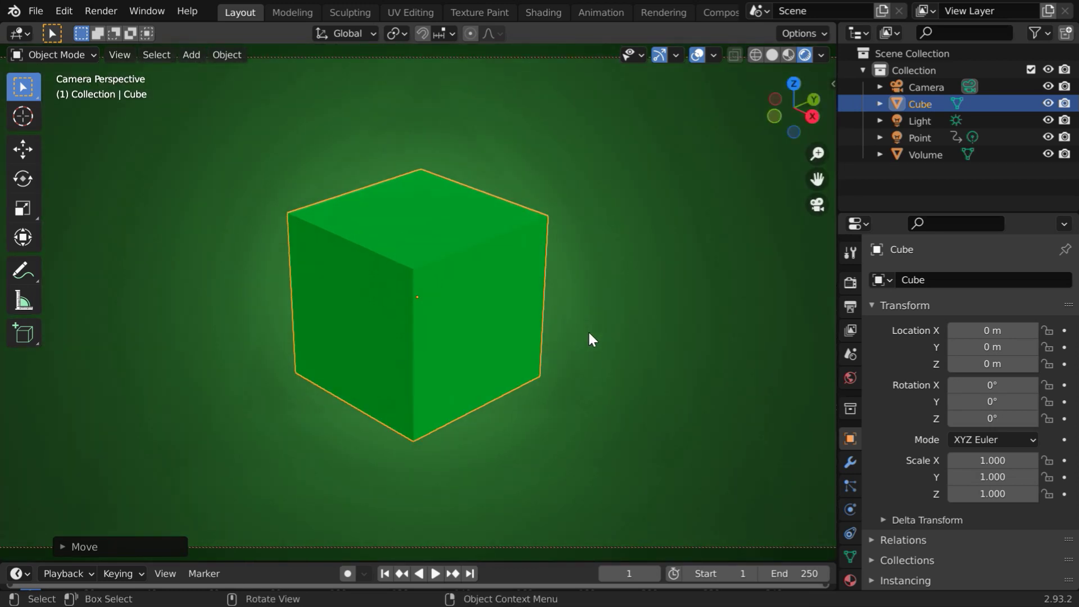
{"action": "scroll", "coordinate": [589, 333], "scroll_direction": "down", "scroll_amount": 4}
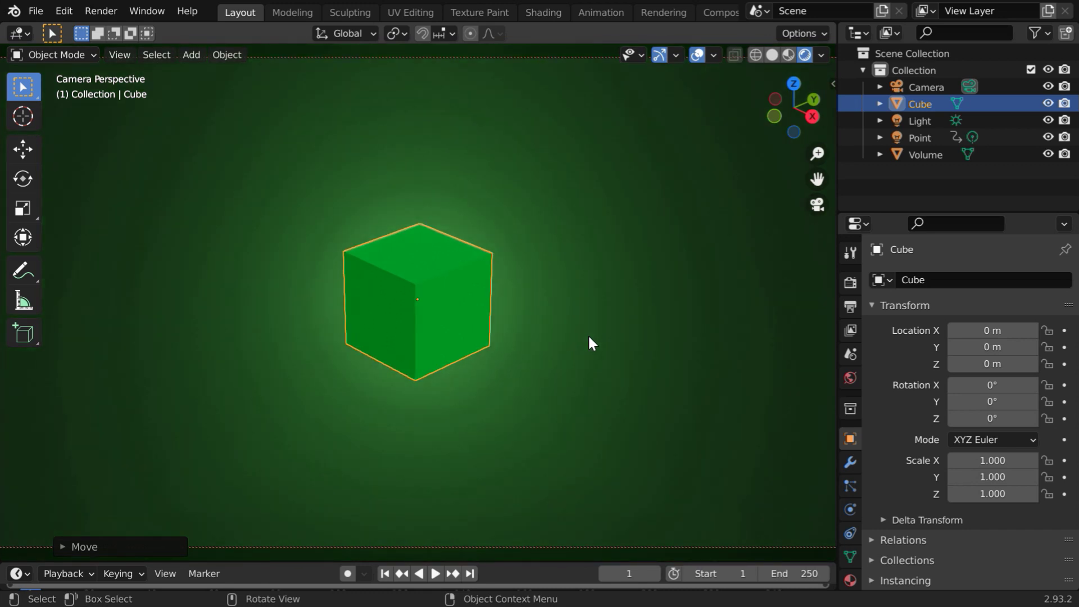
{"action": "scroll", "coordinate": [589, 335], "scroll_direction": "down", "scroll_amount": 2}
- Turn off the Camera to View lock to keep the camera at its new distance
{"action": "key", "text": "n"}
{"action": "left_click", "coordinate": [749, 285]}
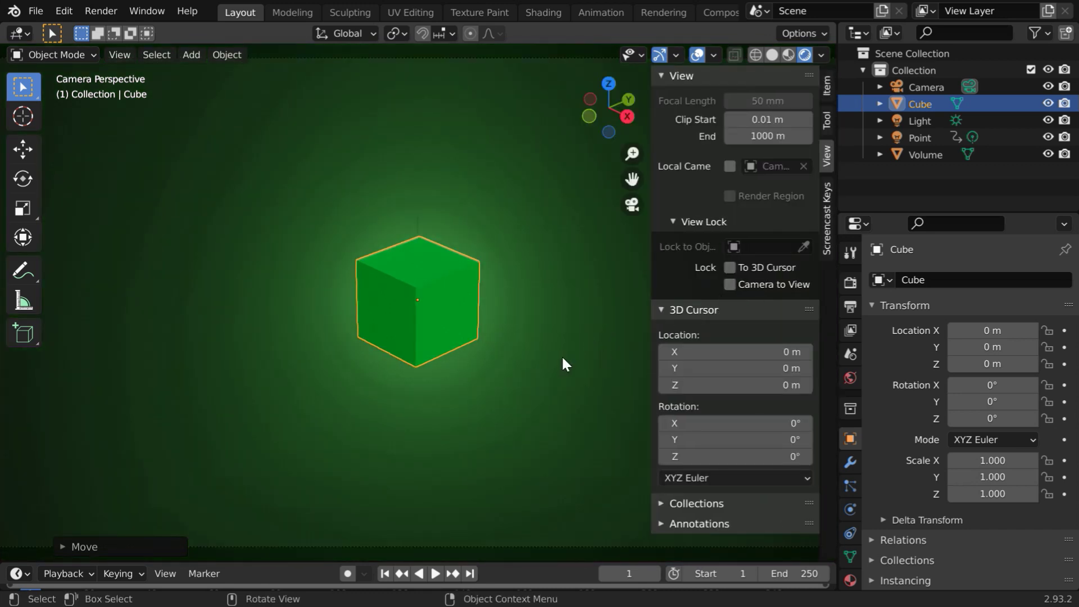
{"action": "key", "text": "n"}
{"action": "scroll", "coordinate": [562, 364], "scroll_direction": "down", "scroll_amount": 1}
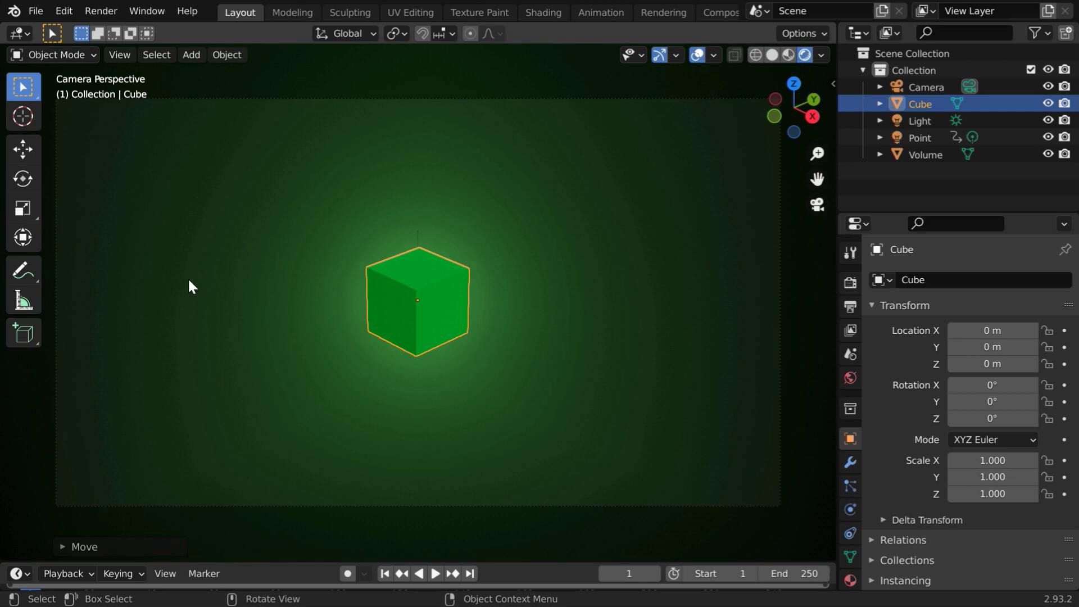
- Test the glow by moving the cube along Y and X, leaving it at about X 0.76 m and Y -0.65 m
{"action": "left_click", "coordinate": [21, 150]}
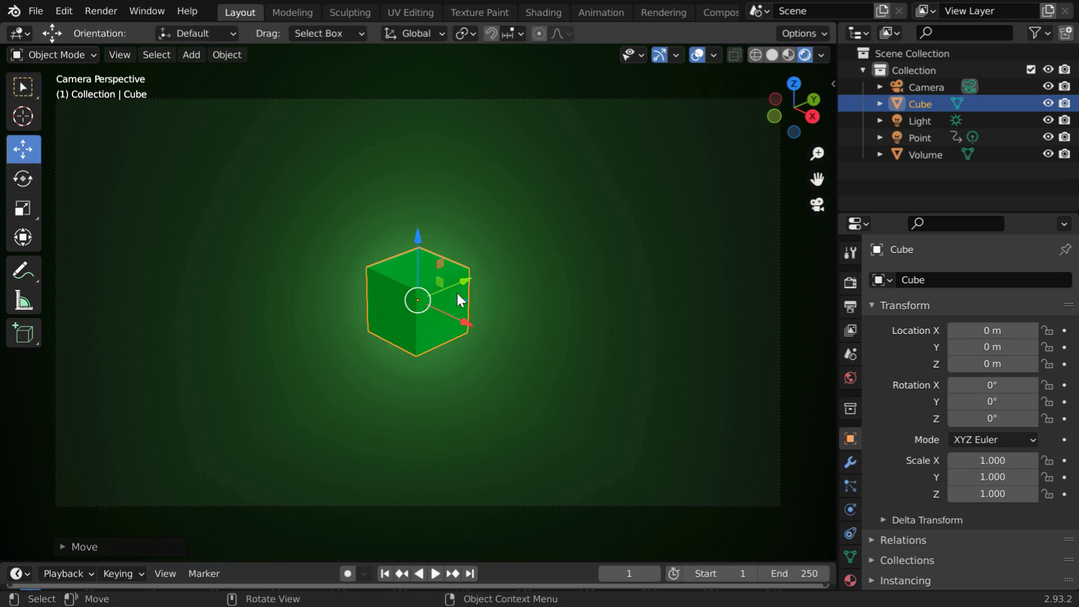
{"action": "left_click_drag", "start_coordinate": [464, 281], "coordinate": [363, 325]}
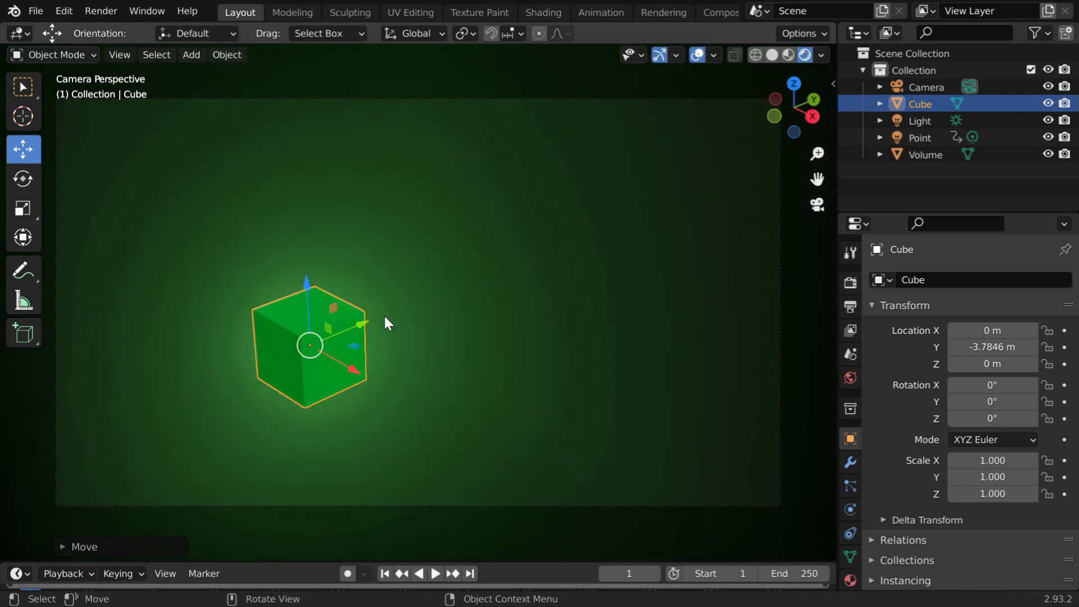
{"action": "left_click_drag", "start_coordinate": [351, 374], "coordinate": [407, 301]}
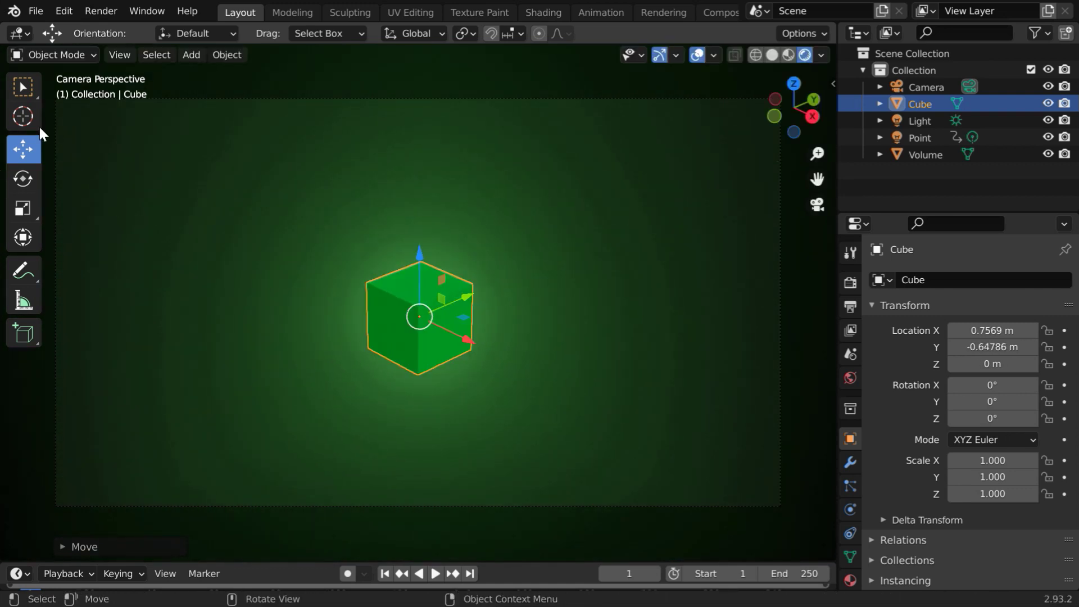
{"action": "left_click", "coordinate": [23, 88]}
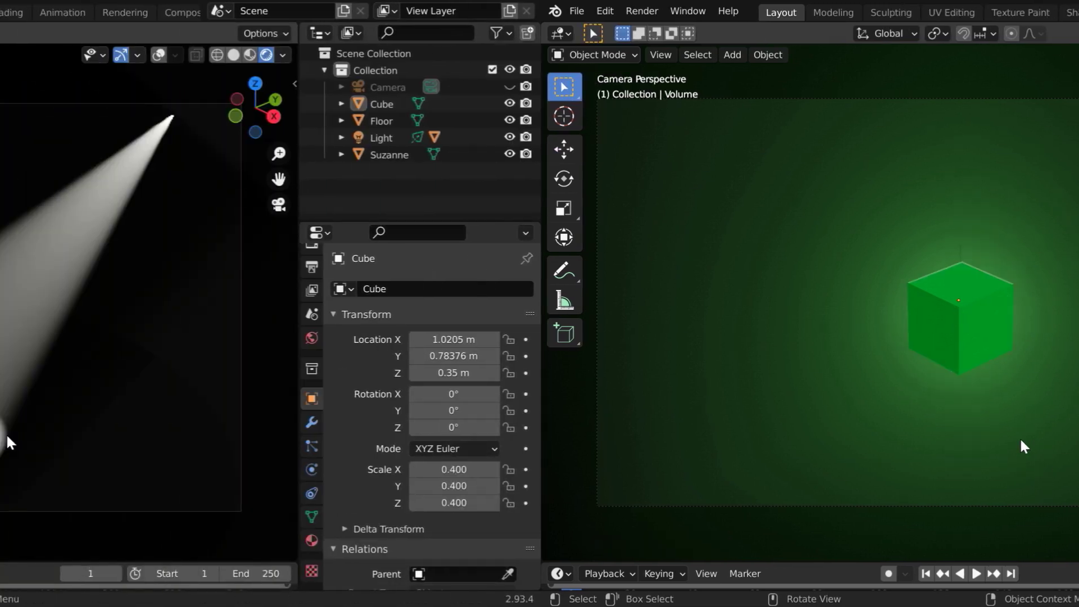